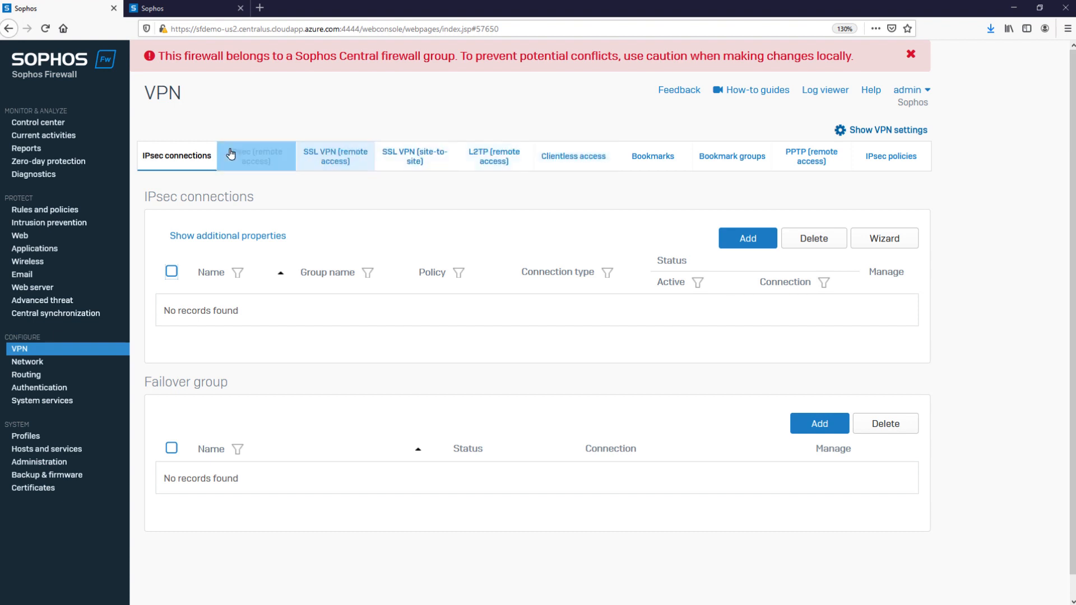
Enable IPsec remote access in its general settings and set the interface to PortB - 10.1.1.100.
left_click(238, 153)
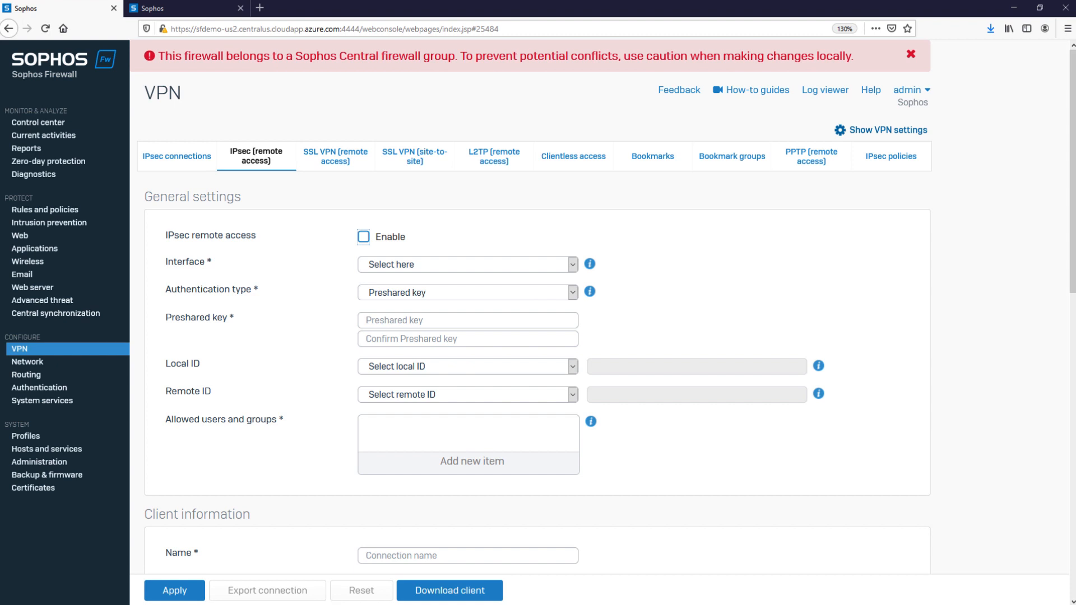
left_click(363, 238)
left_click_drag(174, 238, 247, 241)
left_click(247, 243)
left_click(429, 266)
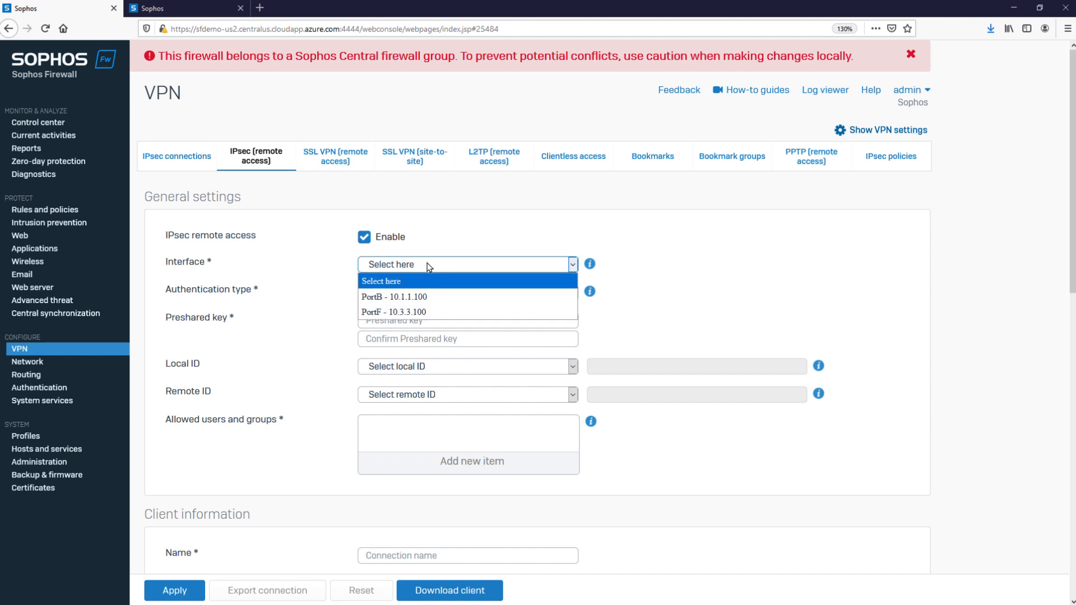
left_click(407, 297)
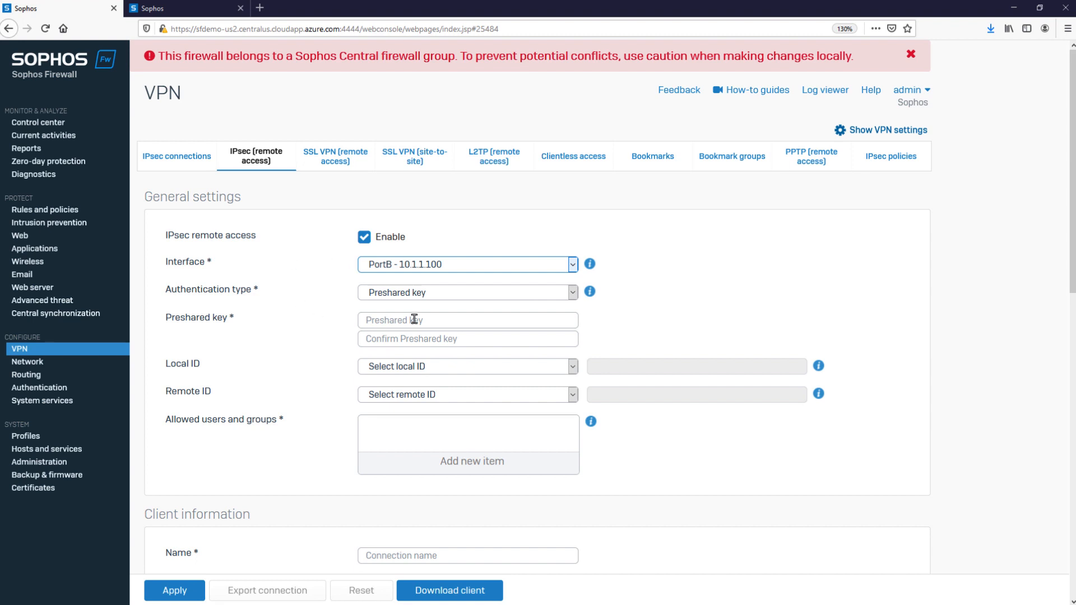
Choose Preshared key as the authentication type, then enter and confirm the preshared key.
left_click(426, 294)
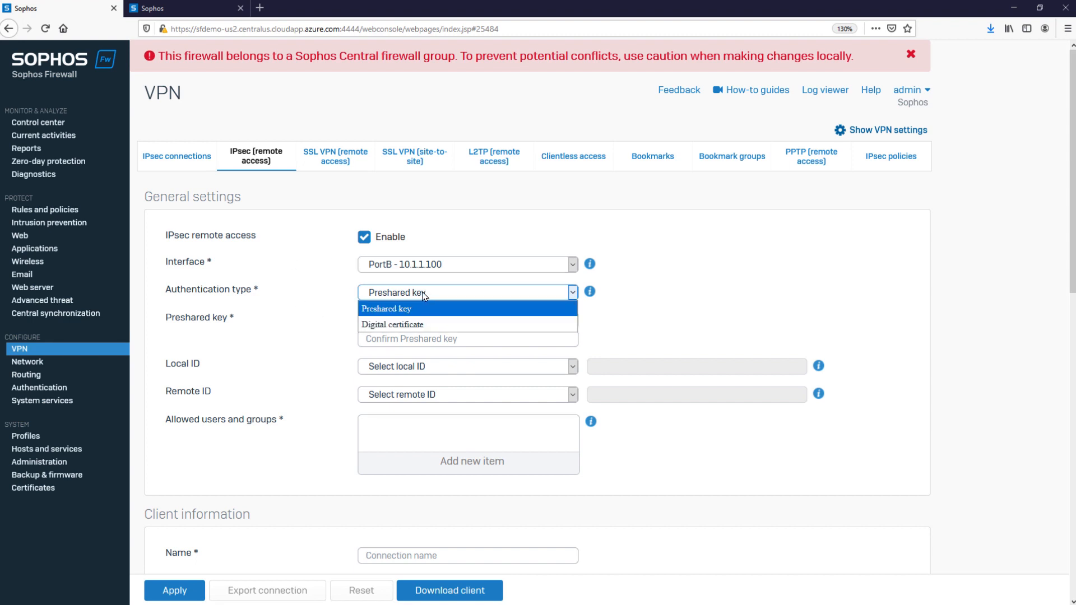
left_click(414, 309)
left_click(389, 320)
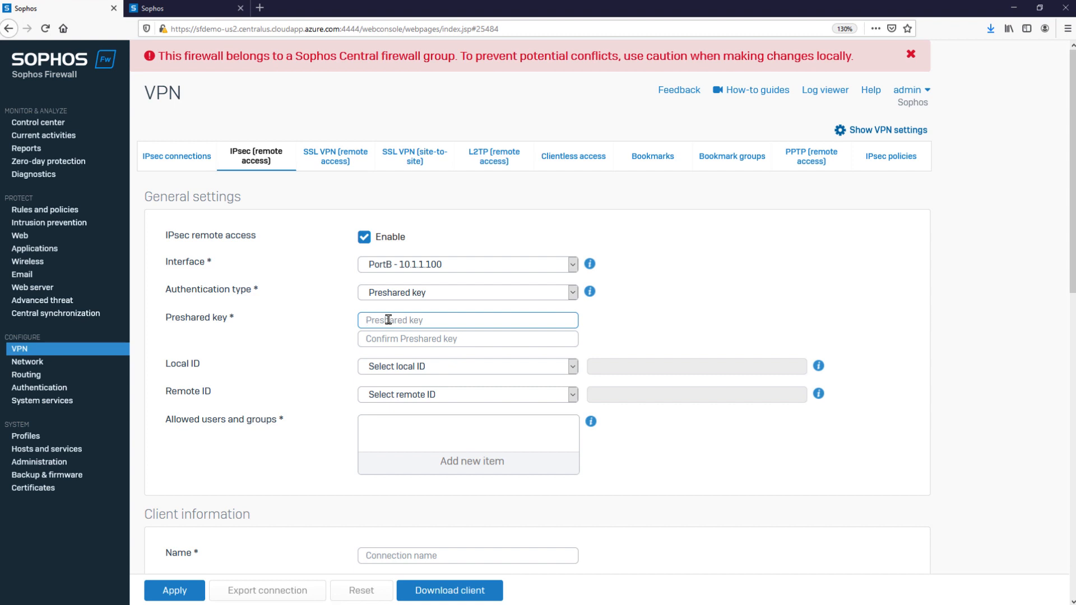
type("***********")
left_click(393, 333)
type("***********")
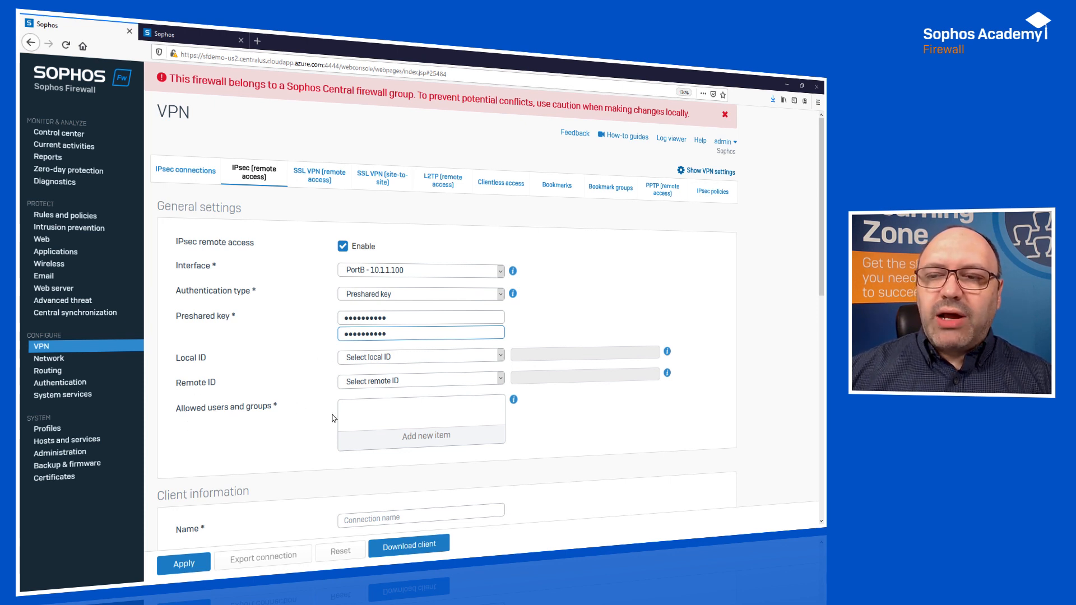
Add Open Group and the user account listed directly after Support to the allowed users and groups.
left_click(398, 443)
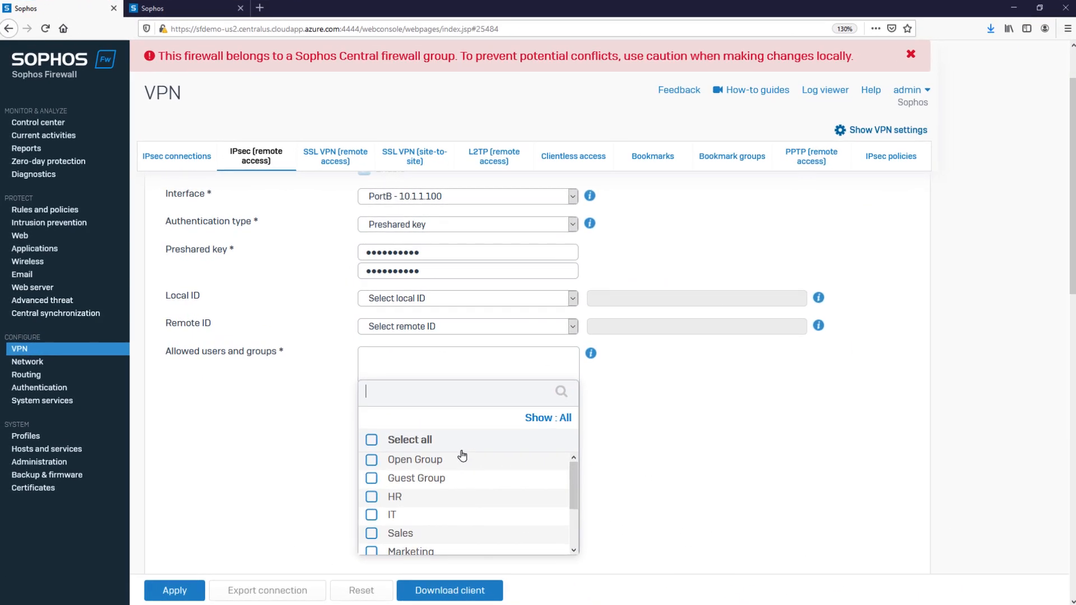
scroll(470, 464, "down", 9)
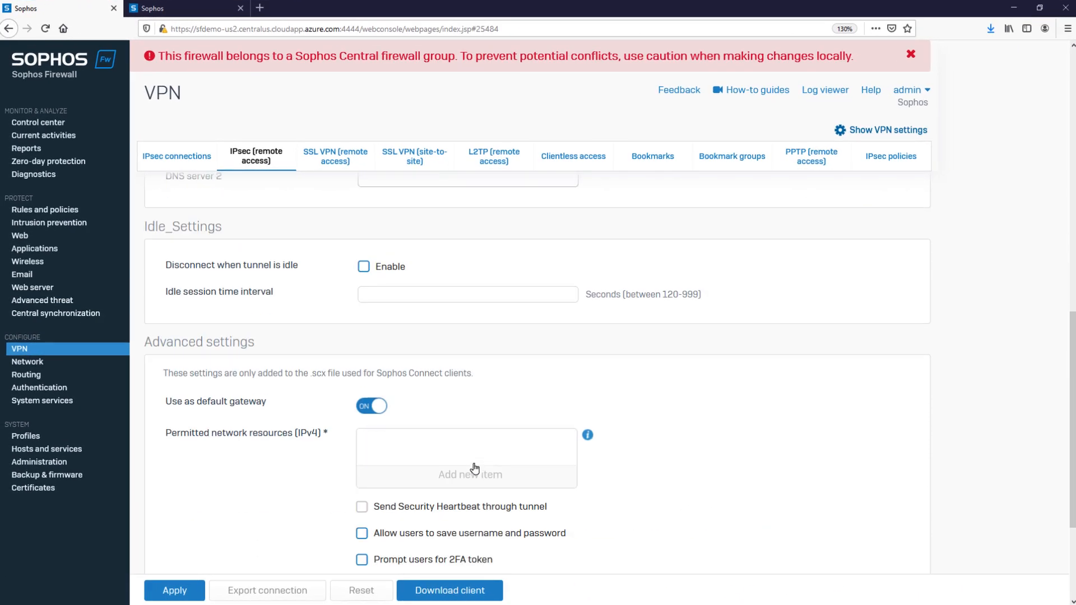
scroll(474, 469, "up", 7)
scroll(678, 385, "up", 3)
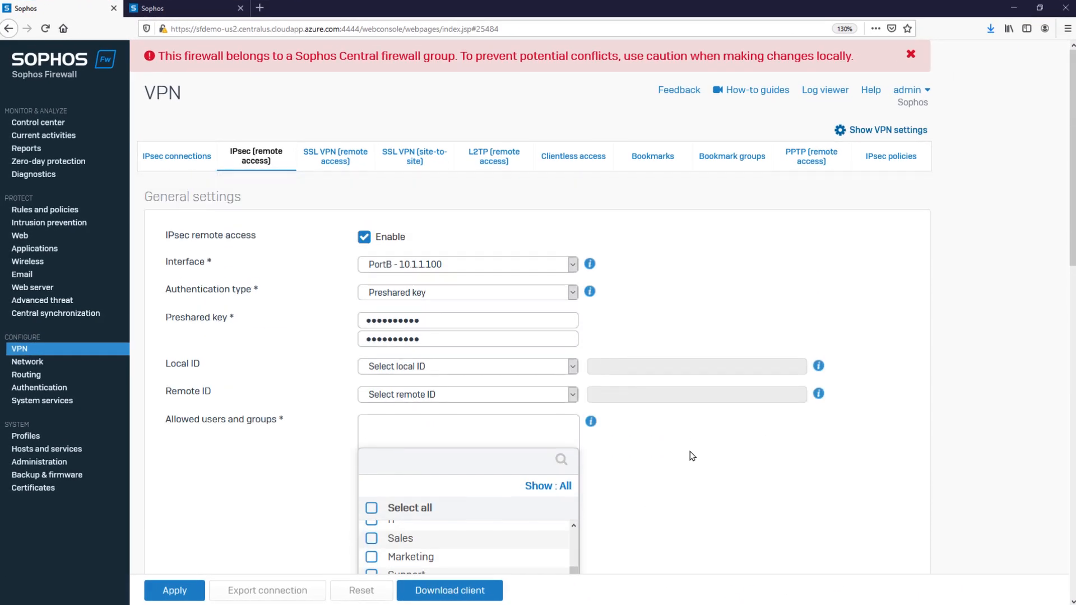
scroll(692, 456, "down", 2)
scroll(456, 476, "up", 3)
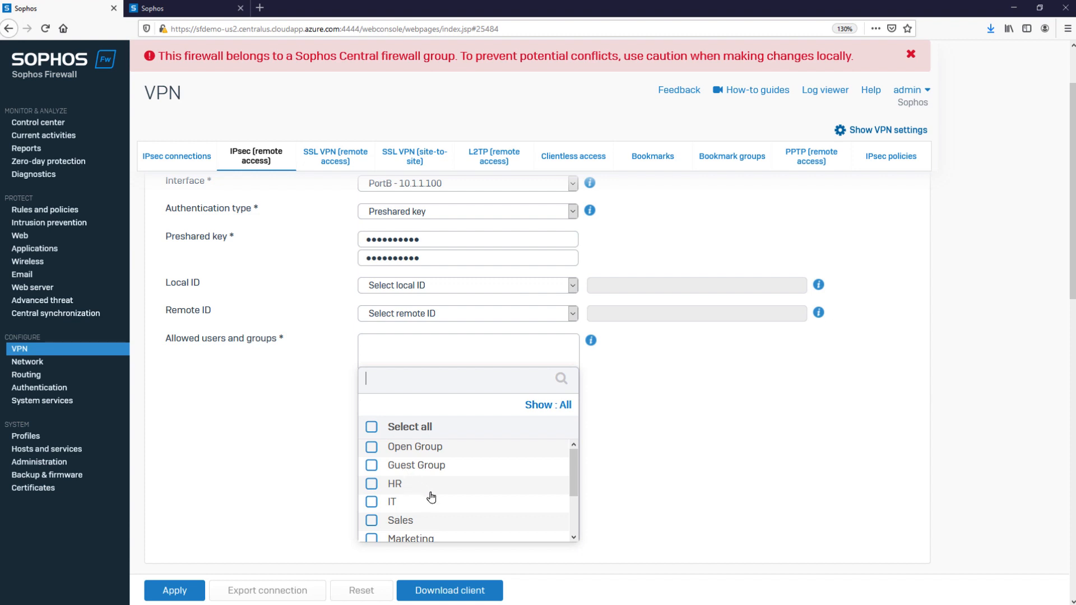
left_click(382, 452)
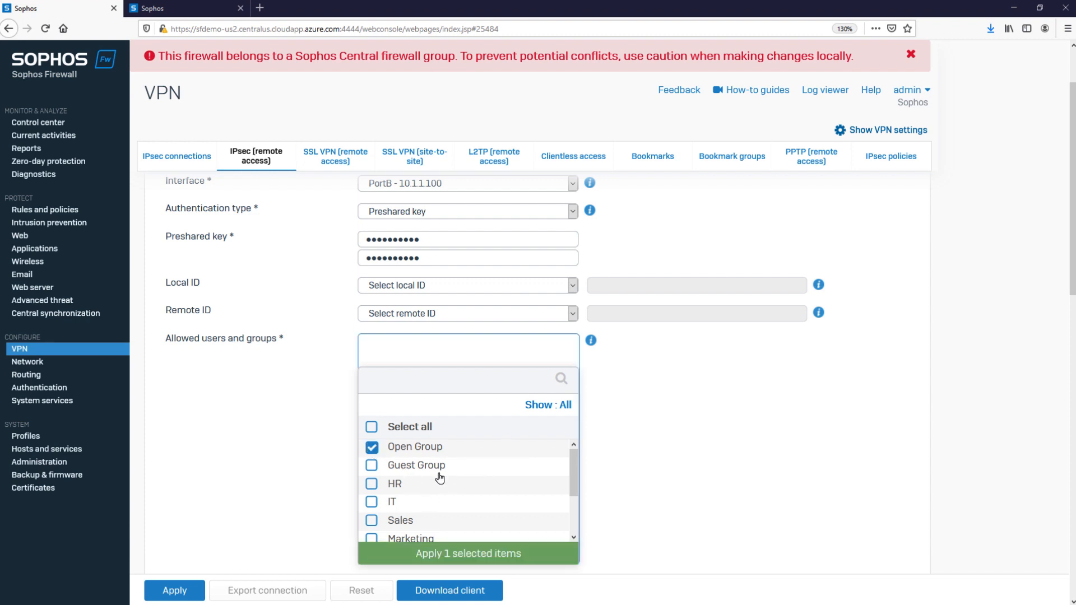
scroll(442, 495, "down", 5)
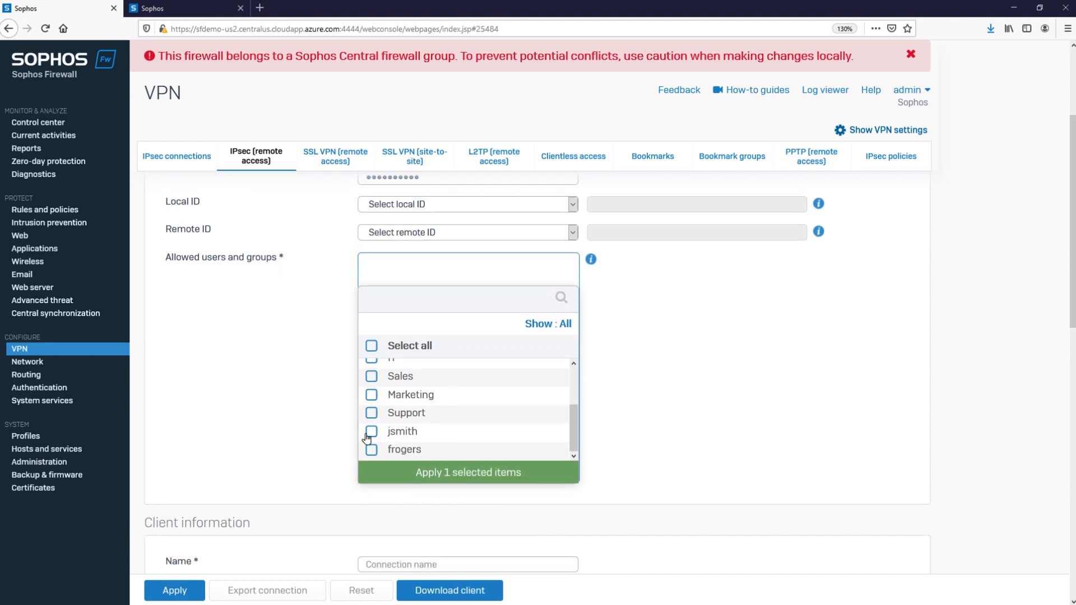
left_click(371, 432)
left_click(453, 473)
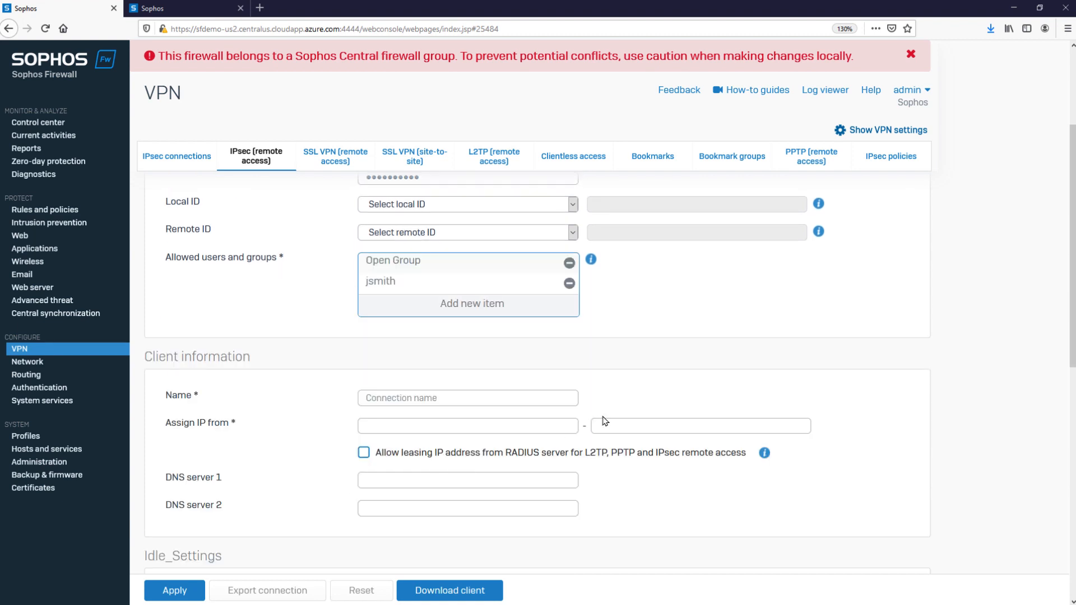
Name the connection Sophos Firewall Academy in the client information.
scroll(549, 415, "up", 3)
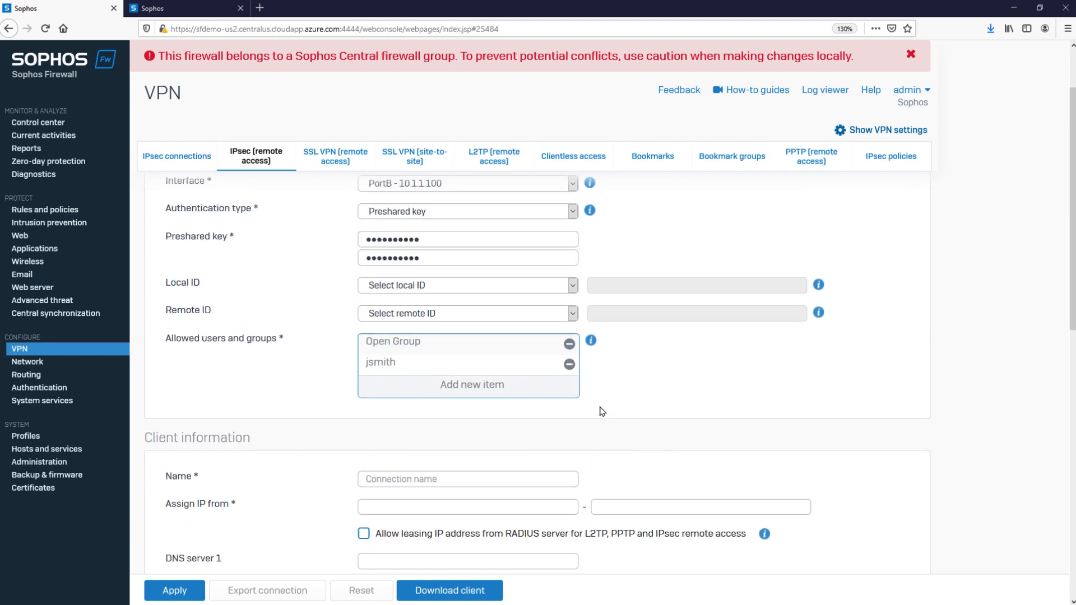
scroll(589, 395, "down", 3)
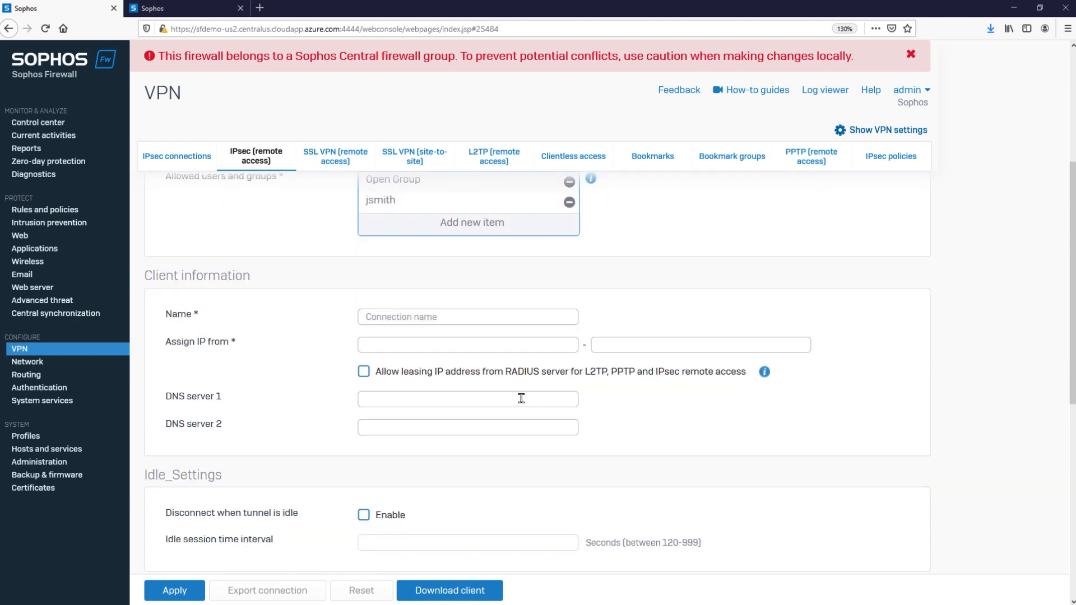
left_click(403, 318)
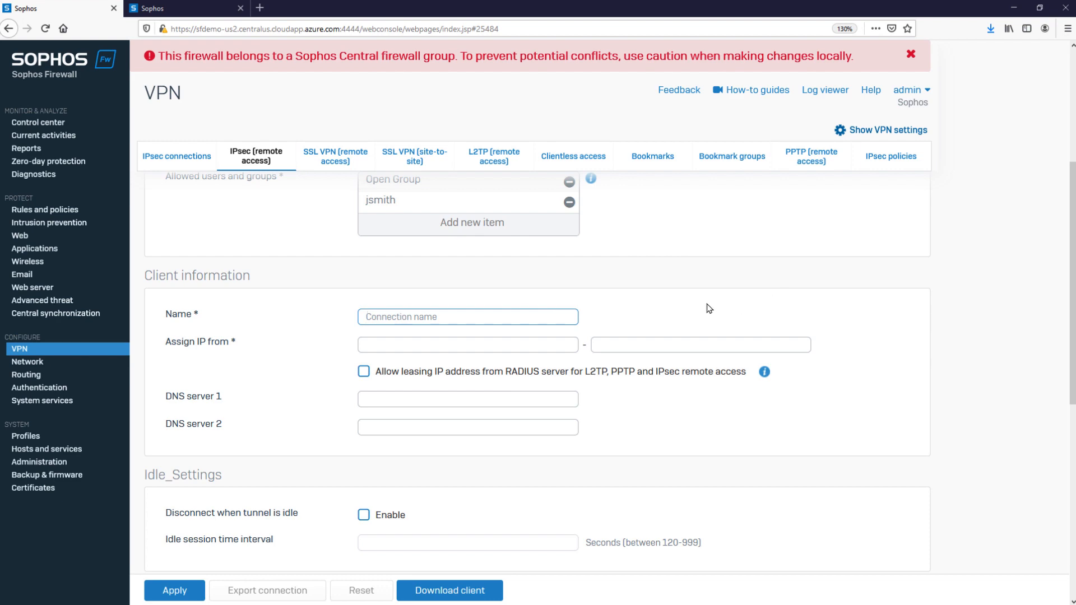
type("XG Academy")
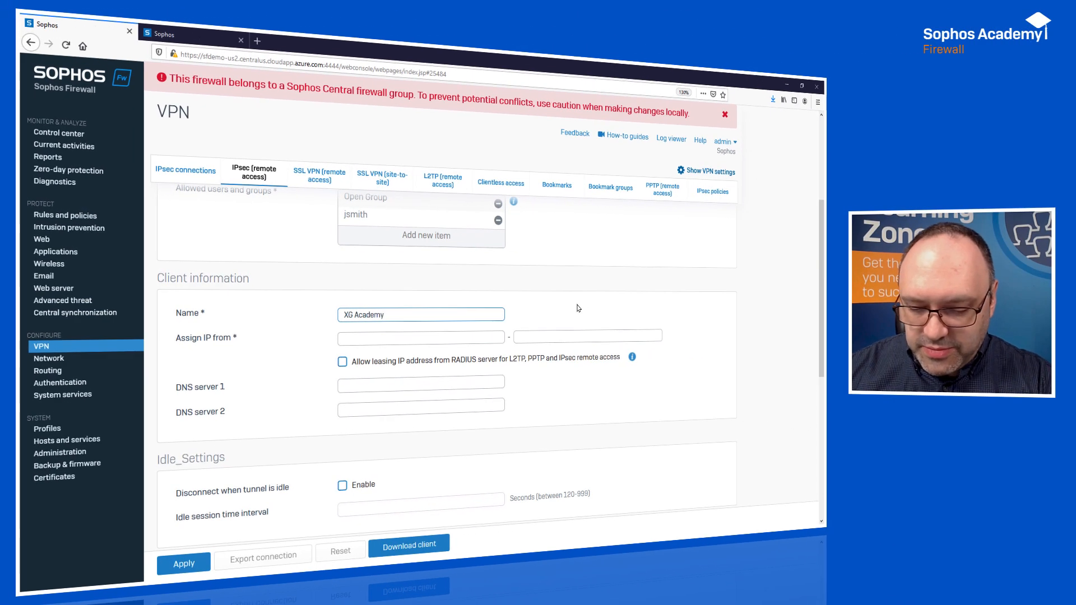
double_click(346, 315)
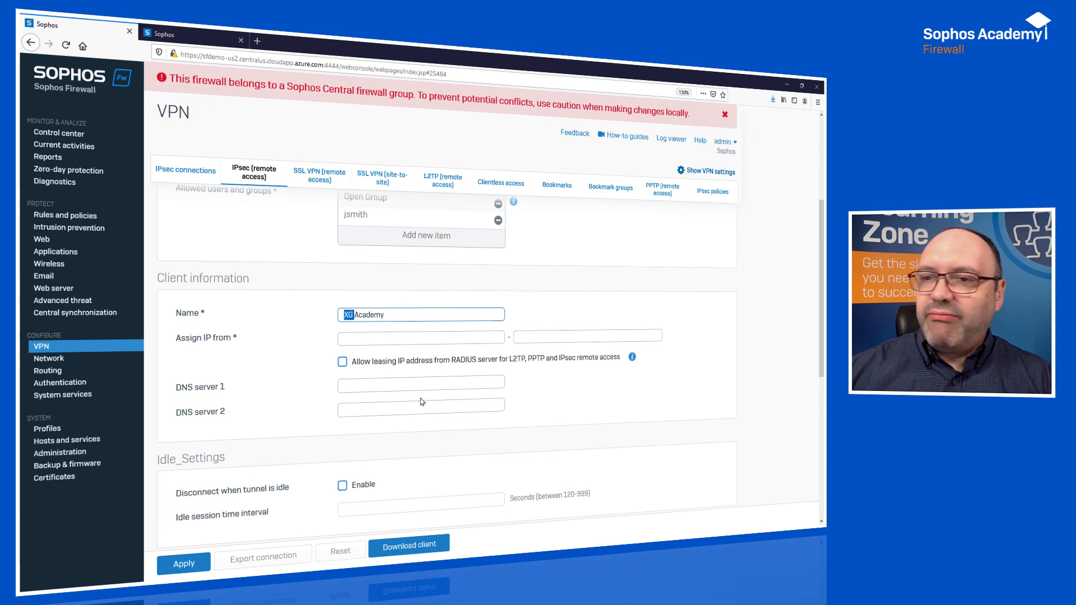
type("Sophos Firewa")
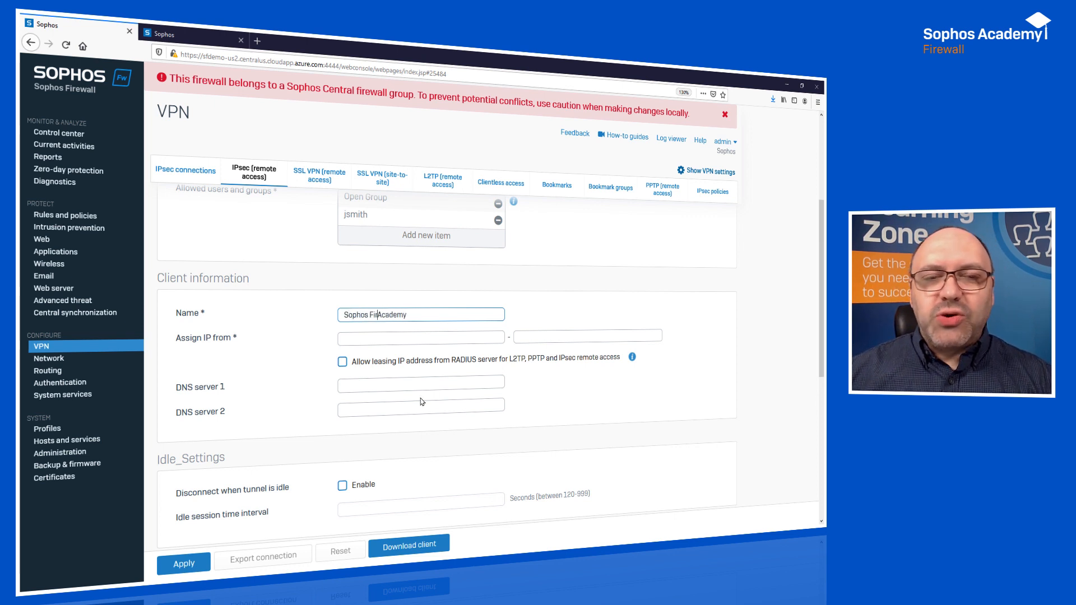
type("ll")
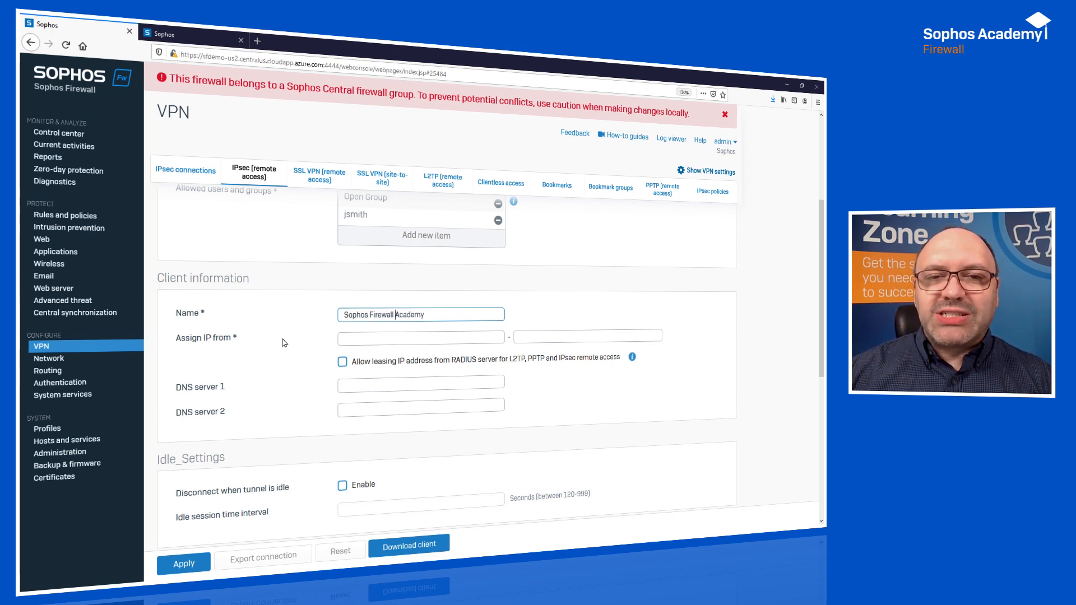
Set the assigned client IP range to 172.16.20.10 - 172.16.20.20 and DNS server 1 to 172.16.16.10.
left_click(352, 340)
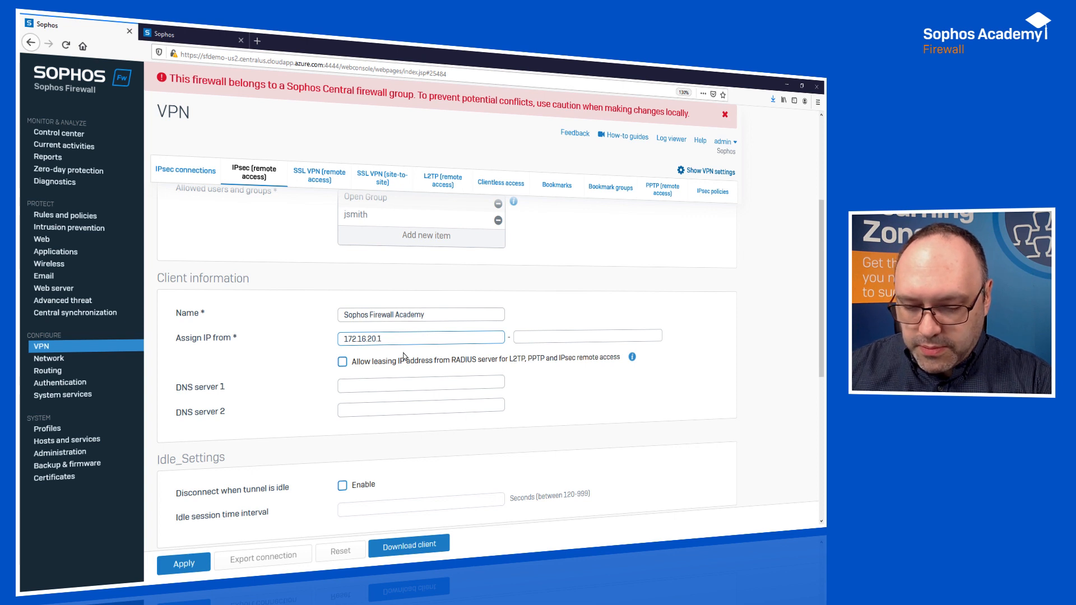
key("Tab")
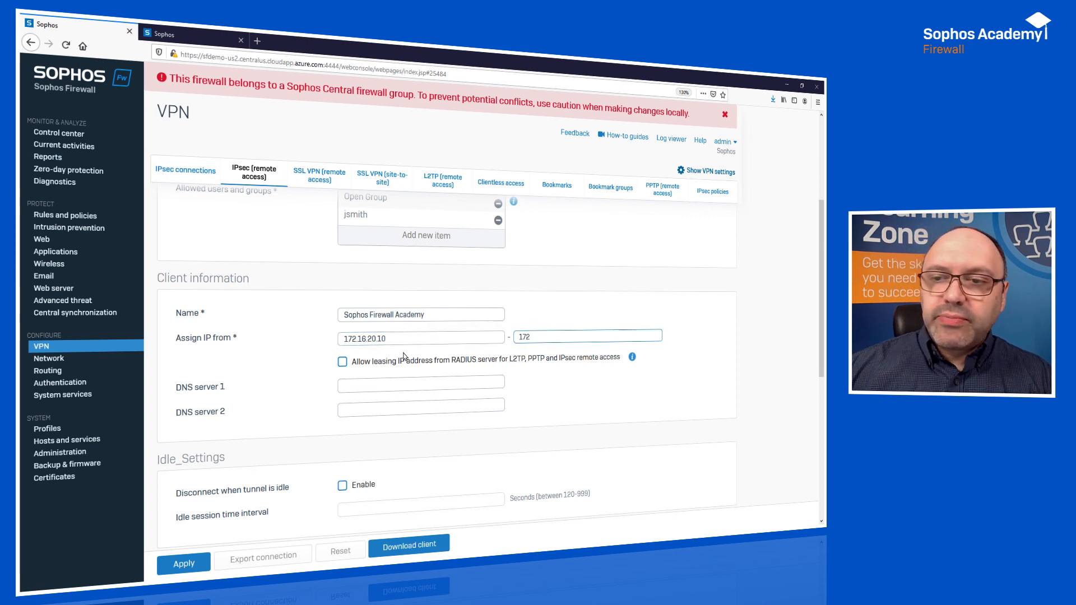
type("172.16.20.")
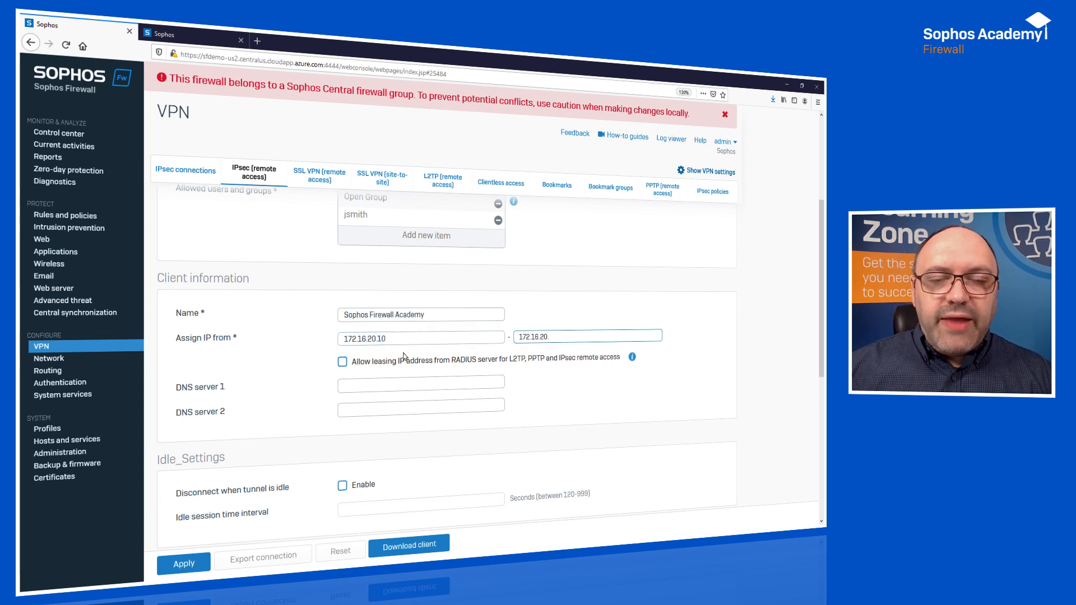
type("20")
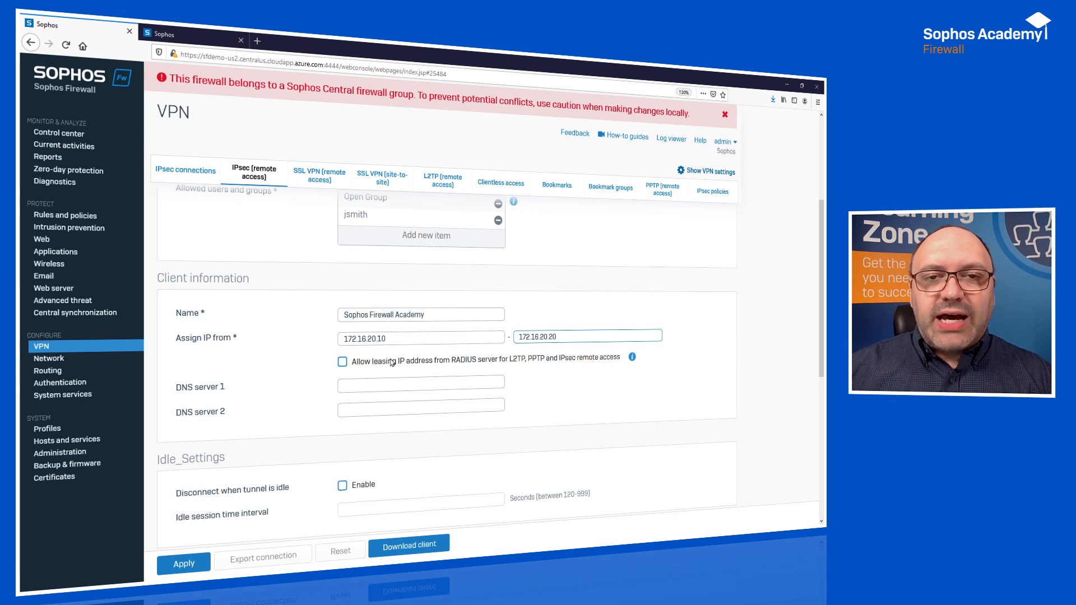
left_click(358, 384)
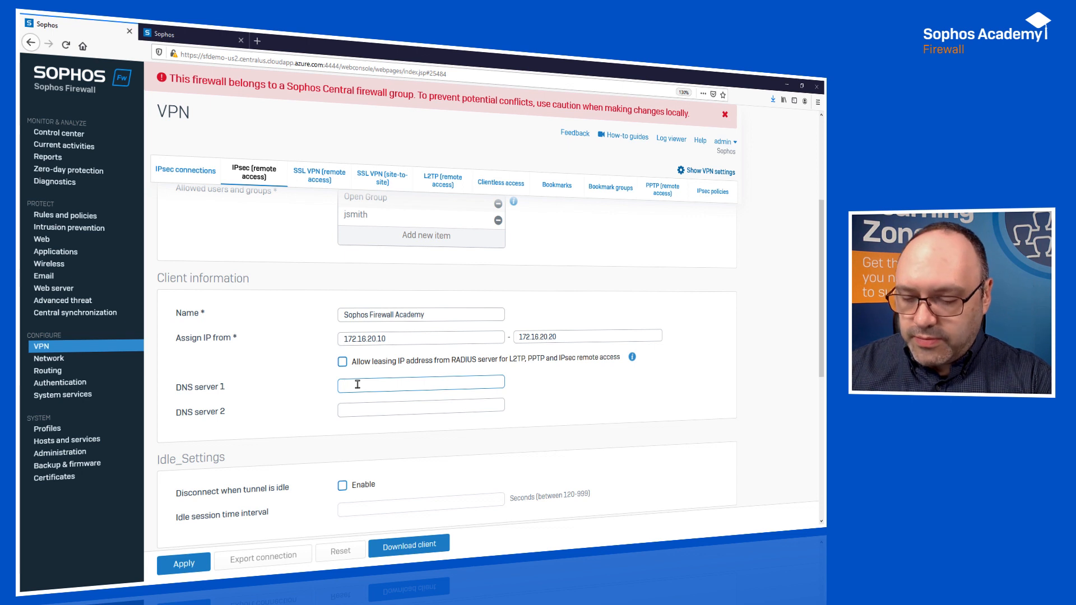
type("172.16")
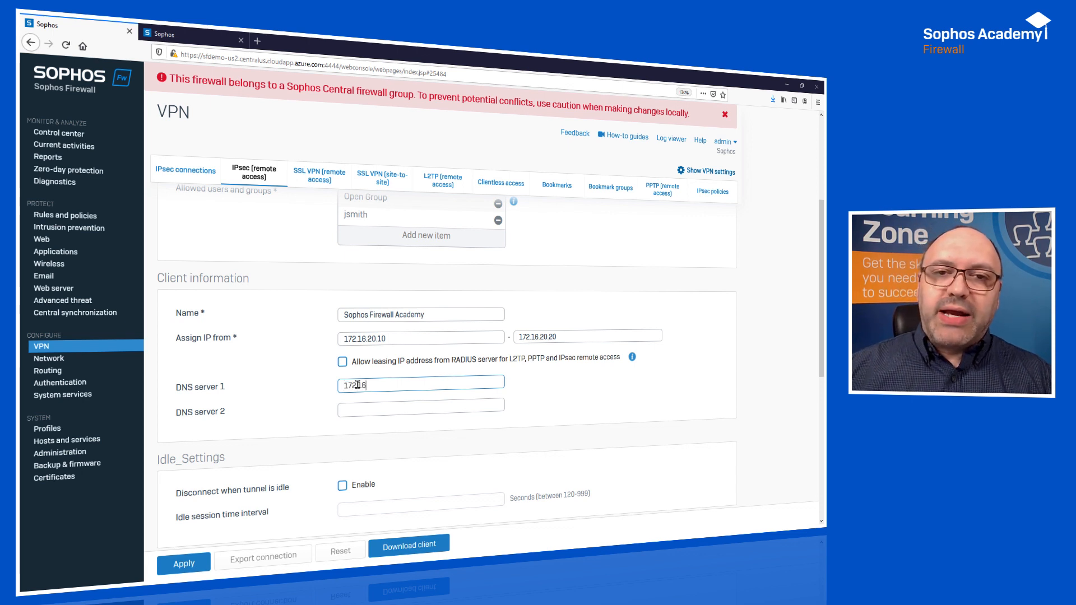
type(".16.10")
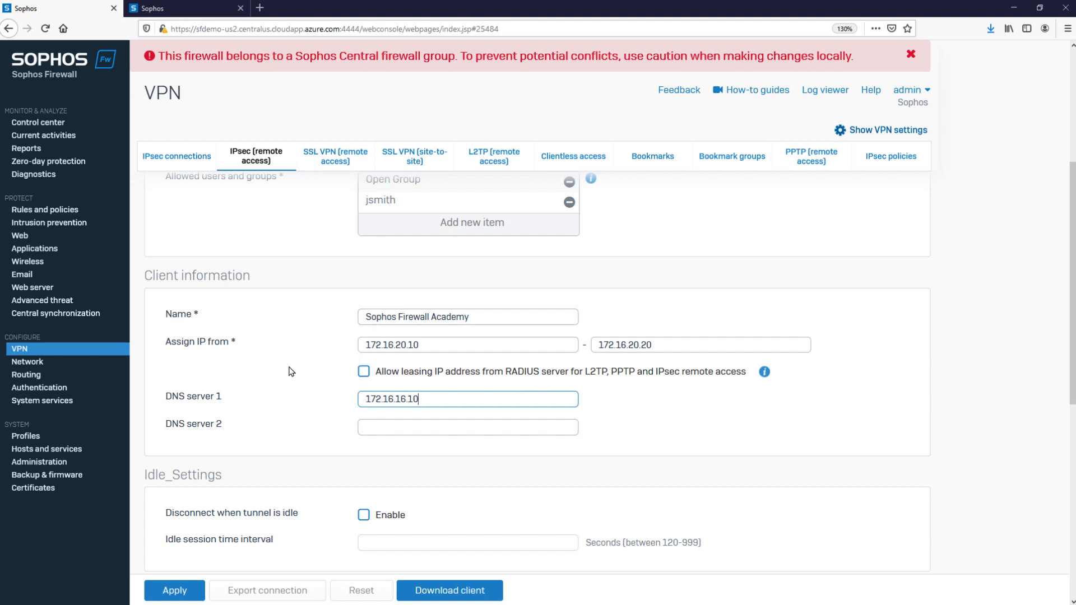
Enable disconnecting when the tunnel is idle with a 300-second idle session interval, and try to apply the settings.
left_click_drag(145, 475, 235, 480)
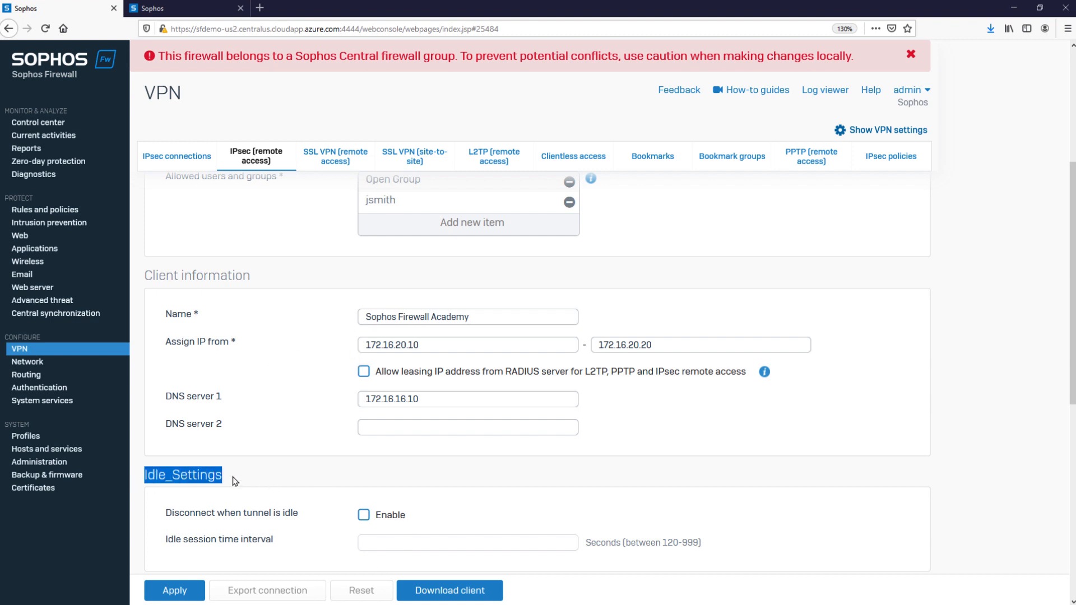
left_click(234, 480)
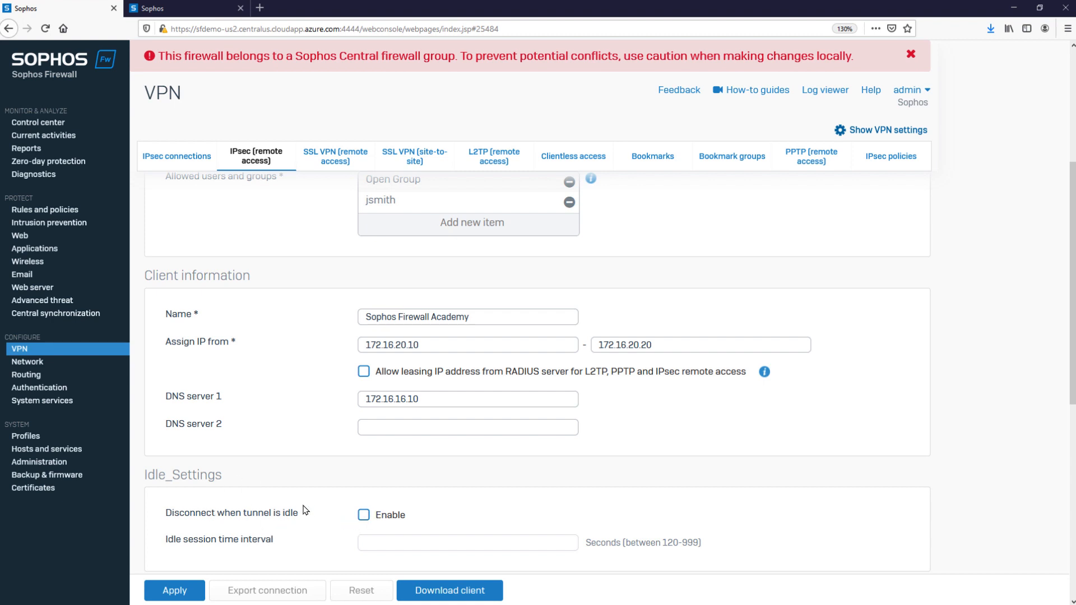
left_click(364, 518)
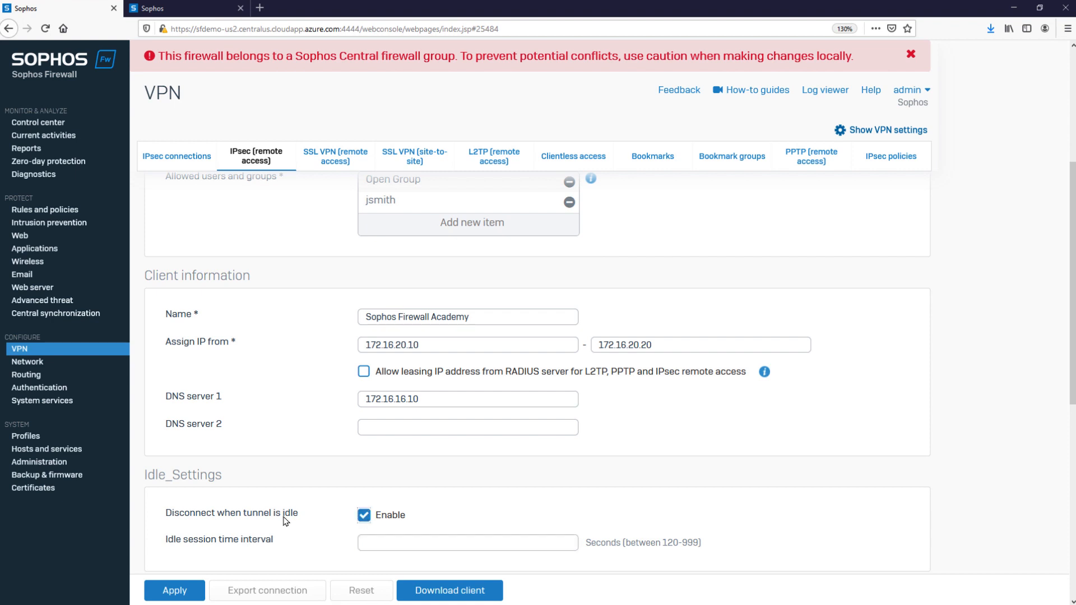
left_click(382, 547)
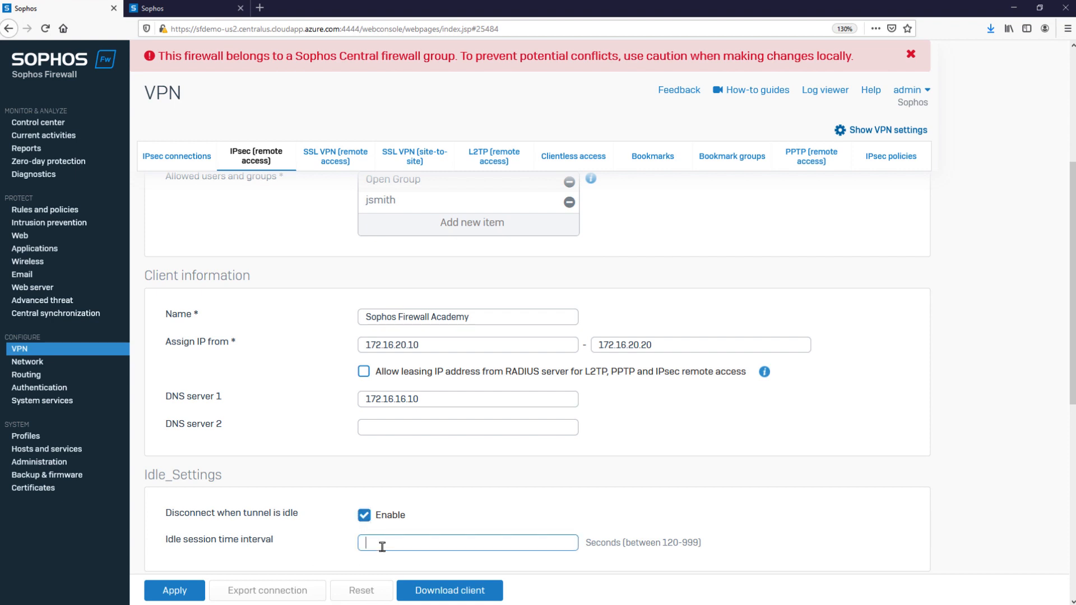
type("300")
left_click(169, 593)
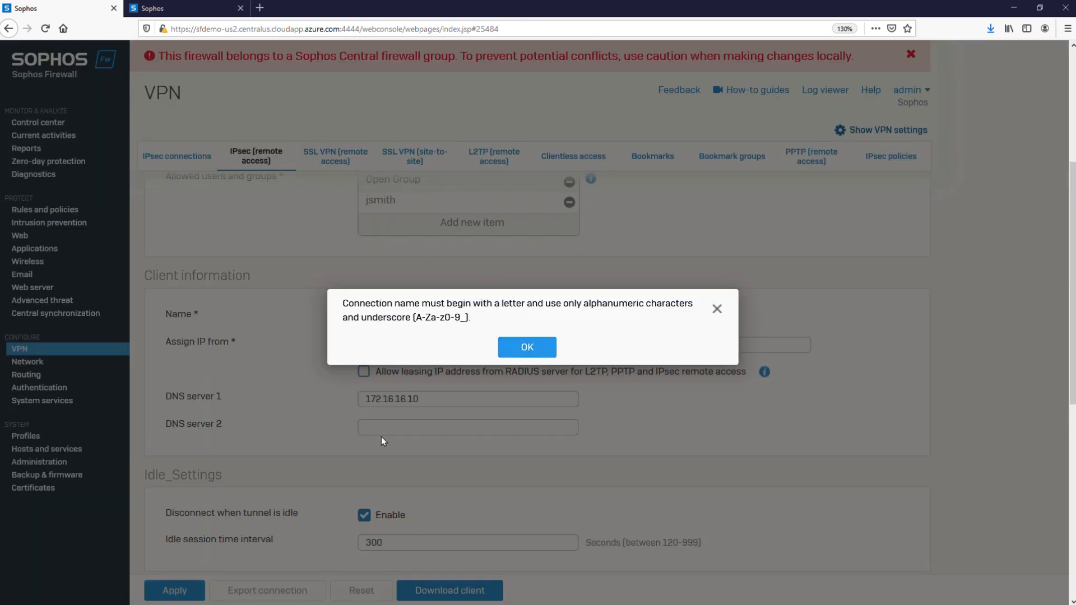
left_click(527, 348)
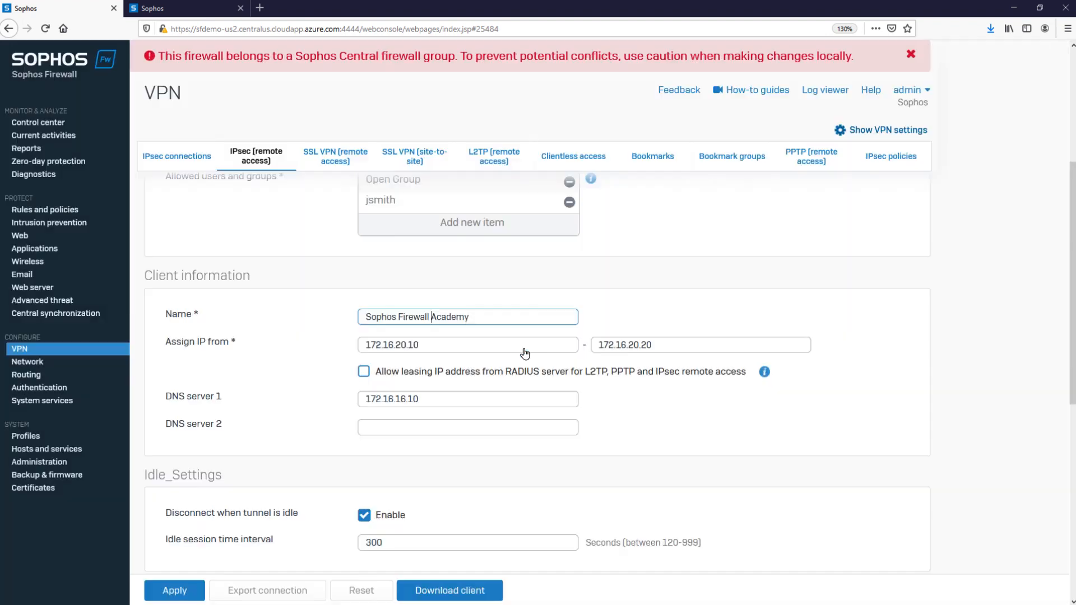
Remove the spaces from the connection name so it reads SophosFirewallAcademy, apply the settings, and accept updating the preshared key.
left_click(398, 317)
key("BackSpace")
left_click(168, 593)
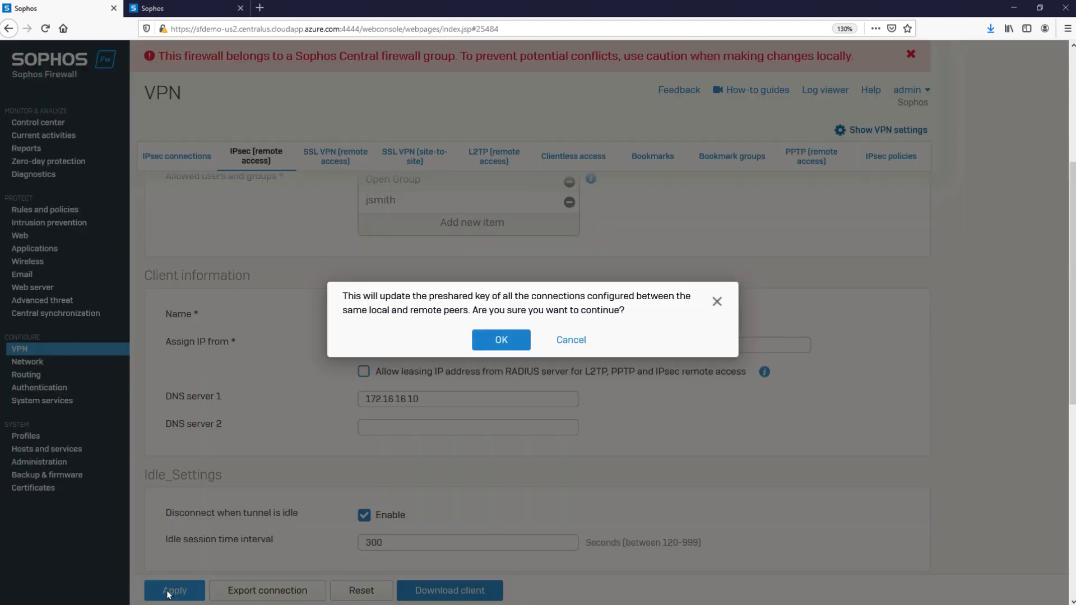
left_click(489, 343)
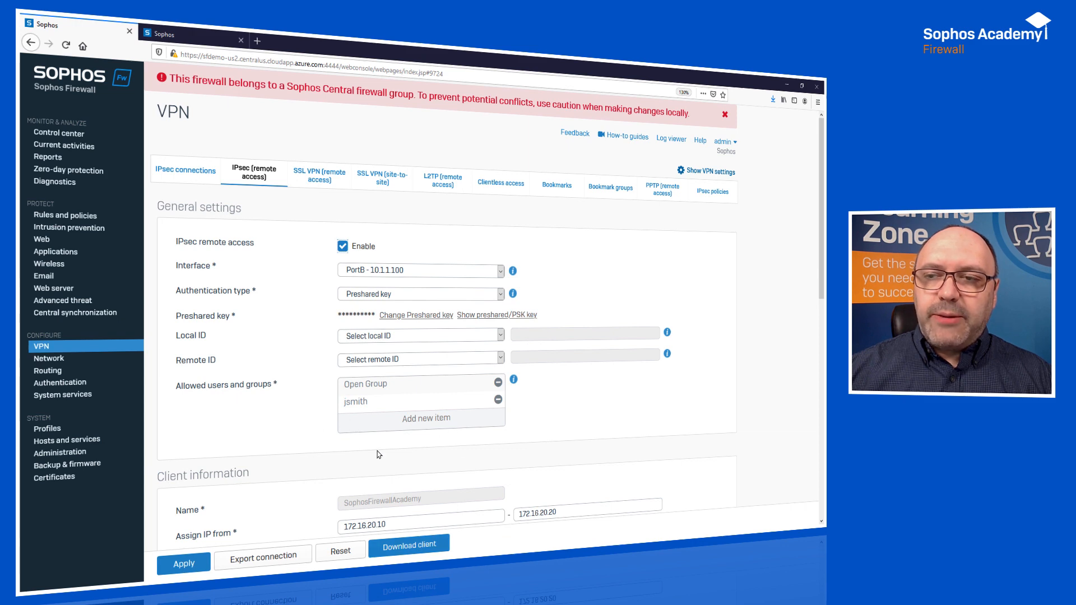
Review the applied general settings, client information, idle settings and advanced settings of the IPsec remote access configuration.
scroll(402, 449, "down", 2)
scroll(402, 449, "up", 2)
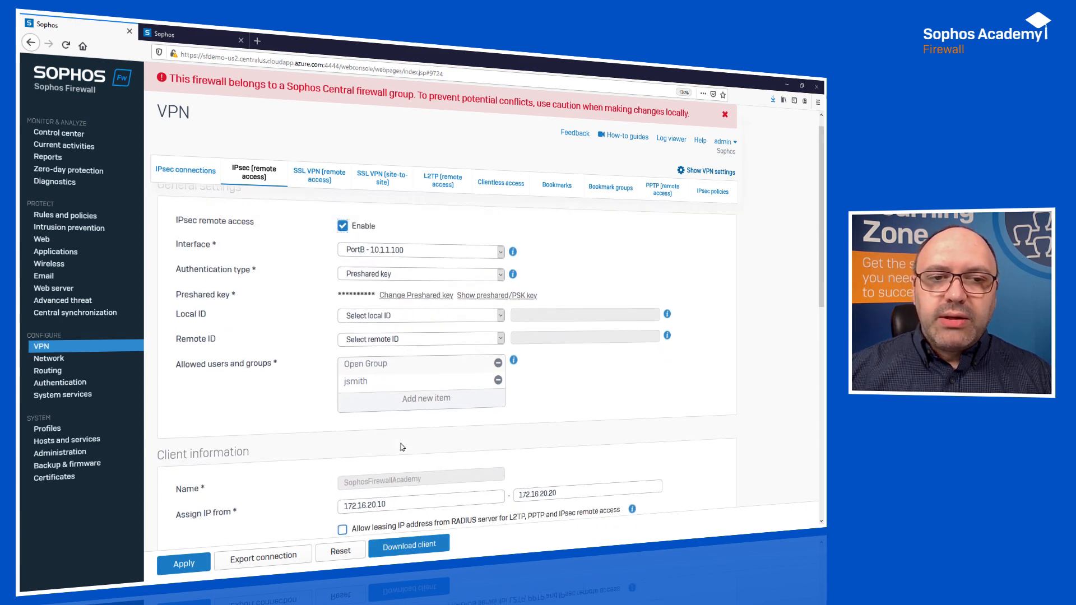
scroll(392, 437, "down", 4)
scroll(373, 406, "up", 2)
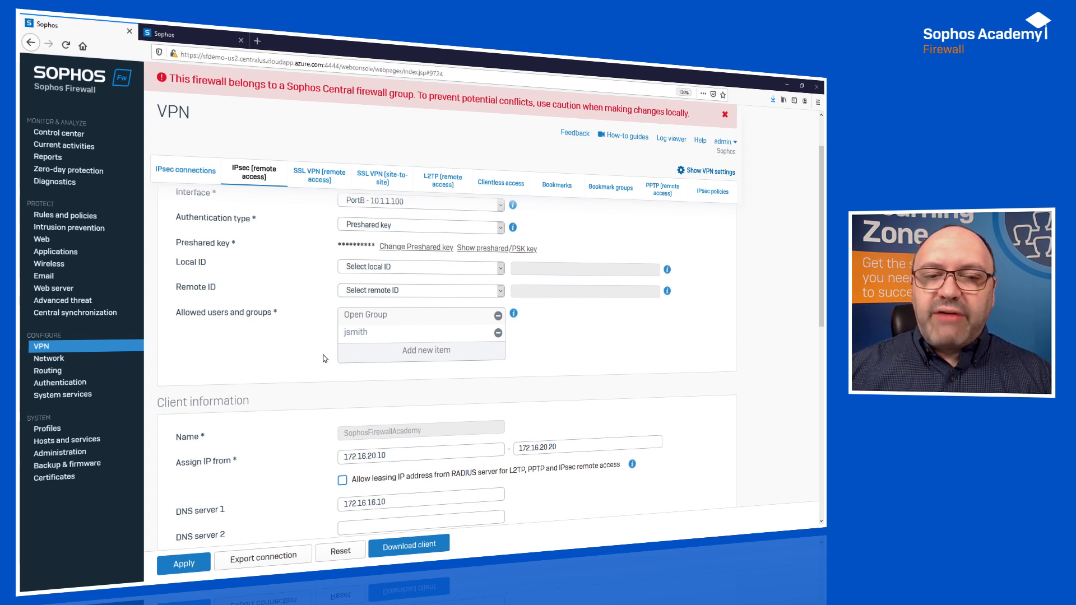
scroll(337, 353, "down", 6)
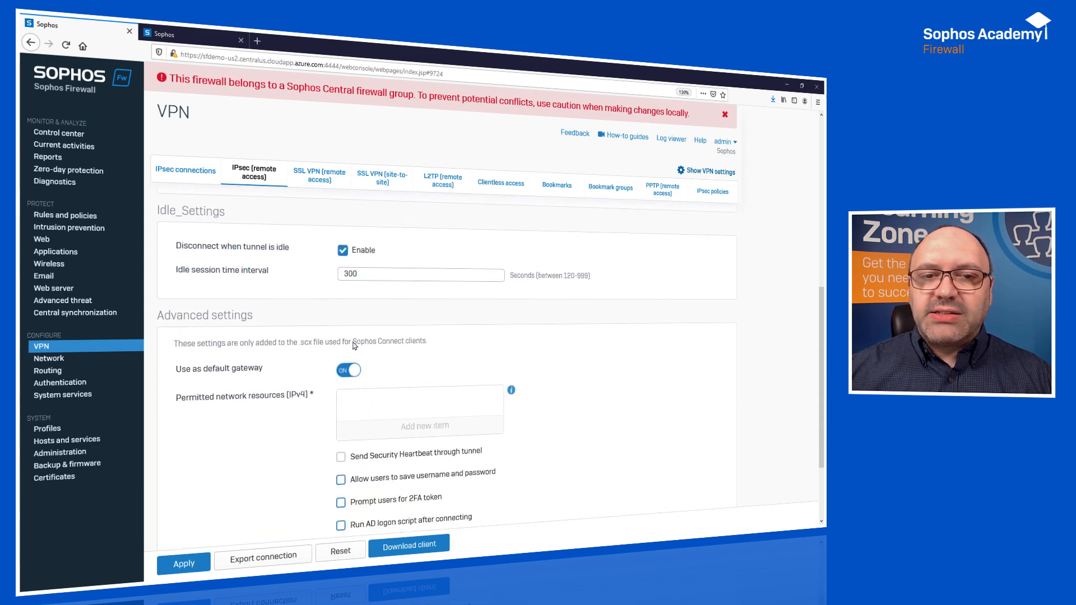
scroll(354, 346, "down", 3)
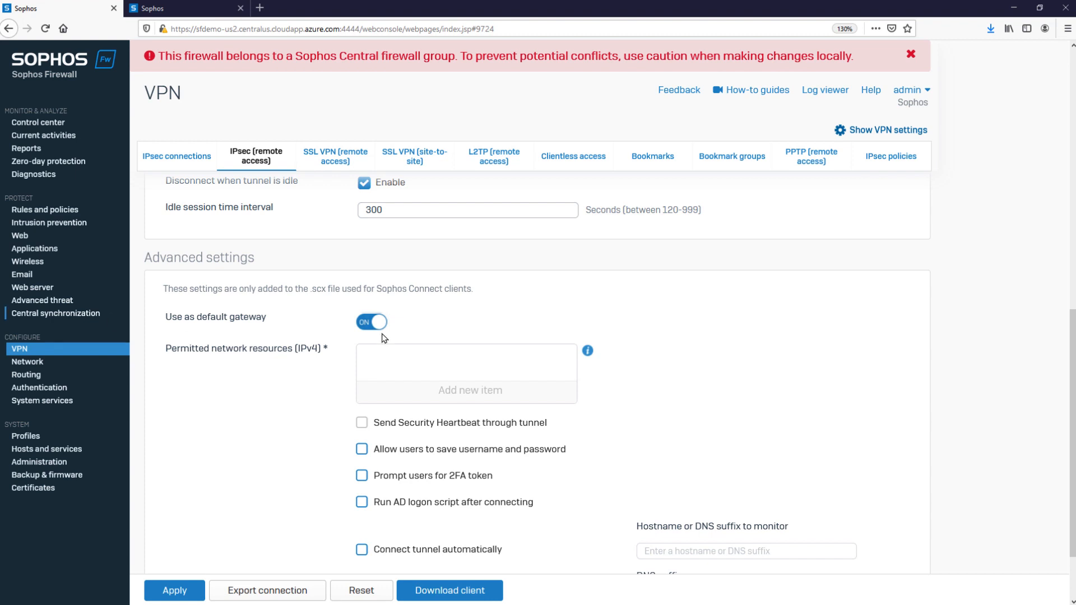
scroll(560, 399, "down", 3)
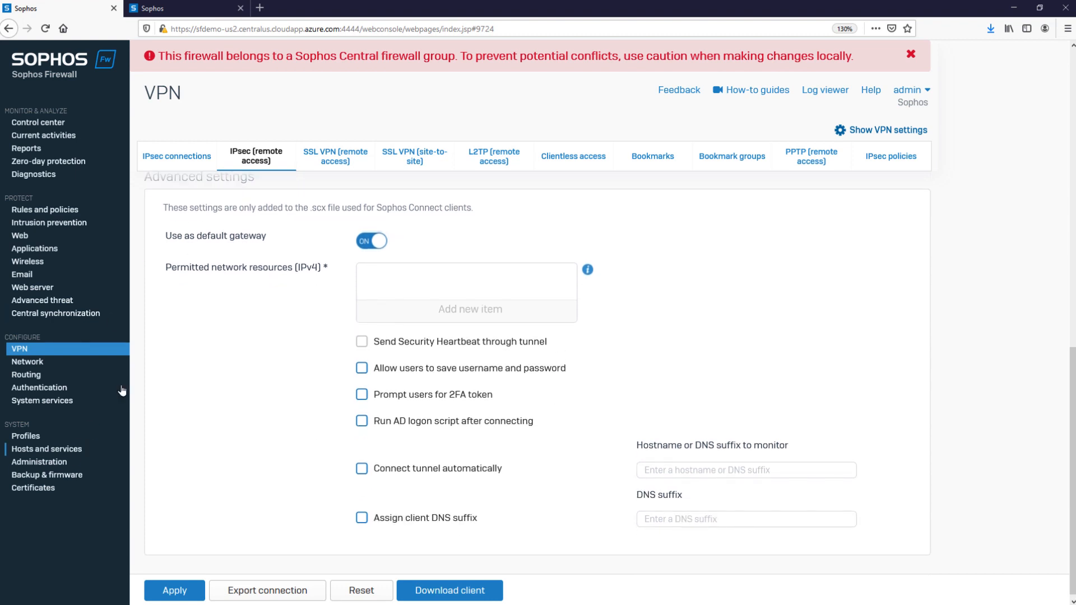
Try the Prompt users for 2FA token option without keeping it, and turn off Use as default gateway in the advanced settings.
left_click(365, 240)
left_click(364, 240)
left_click(362, 398)
left_click(363, 398)
left_click(381, 242)
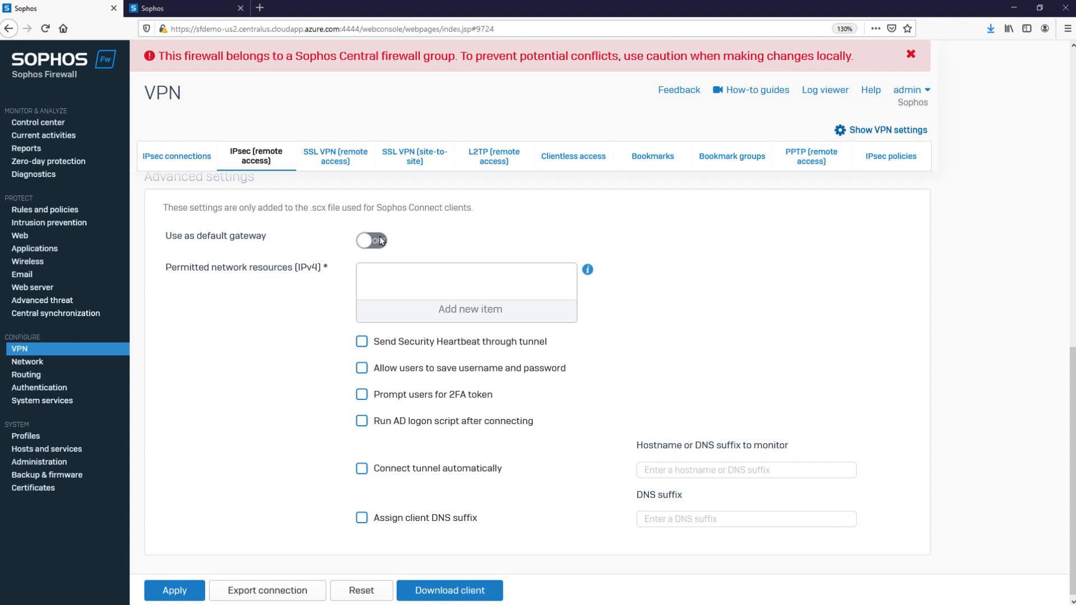
Try the Send Security Heartbeat through tunnel option and the SecurityHeartbeat_over_VPN entry for permitted network resources, keeping neither selected.
left_click(361, 343)
left_click(362, 342)
left_click(471, 310)
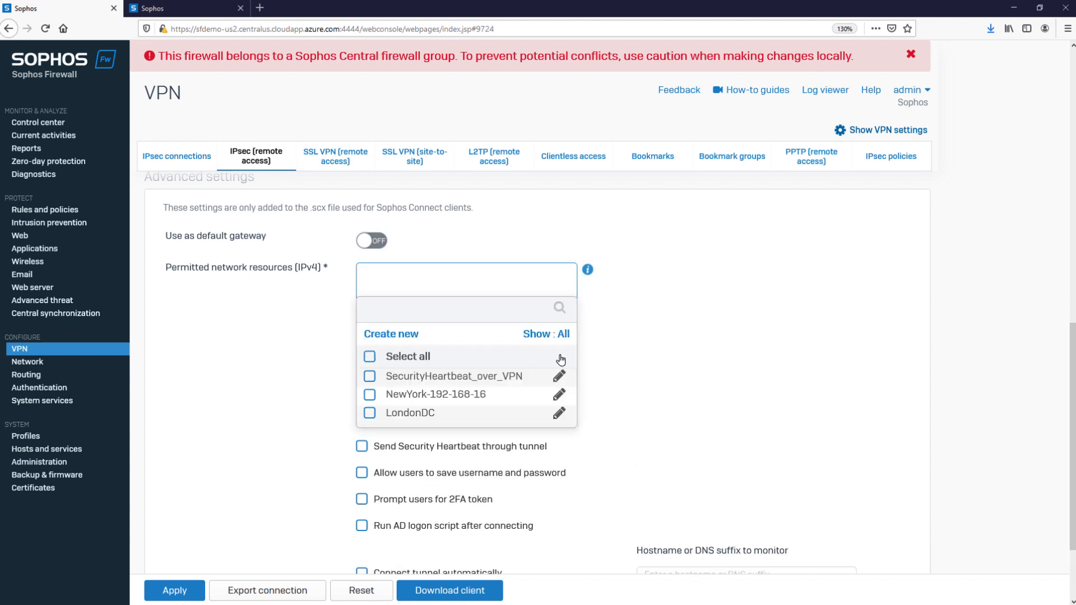
scroll(524, 383, "down", 2)
scroll(521, 336, "up", 2)
left_click(371, 377)
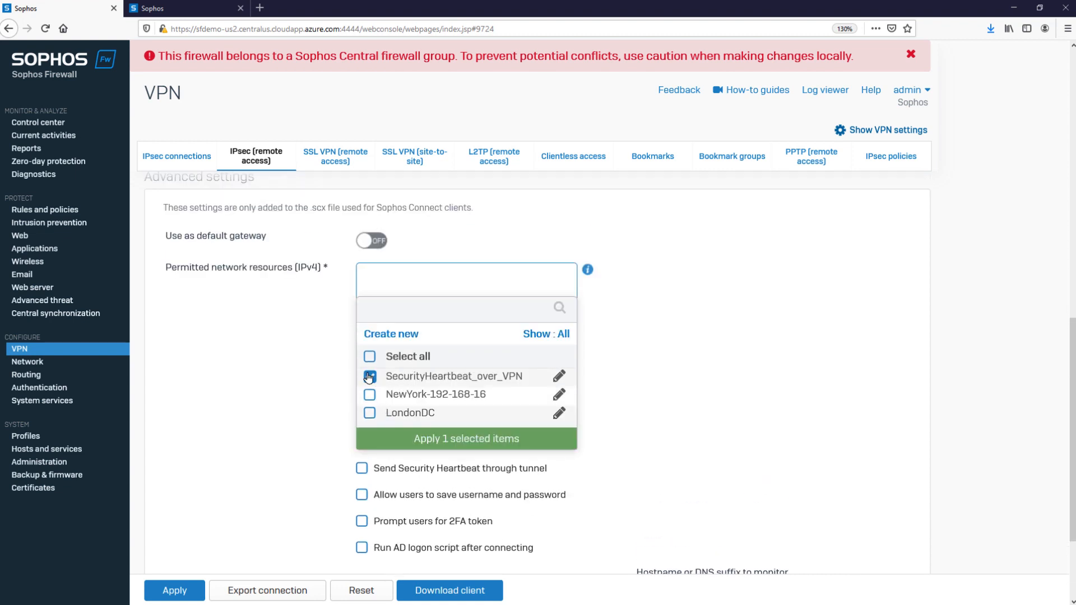
left_click(370, 376)
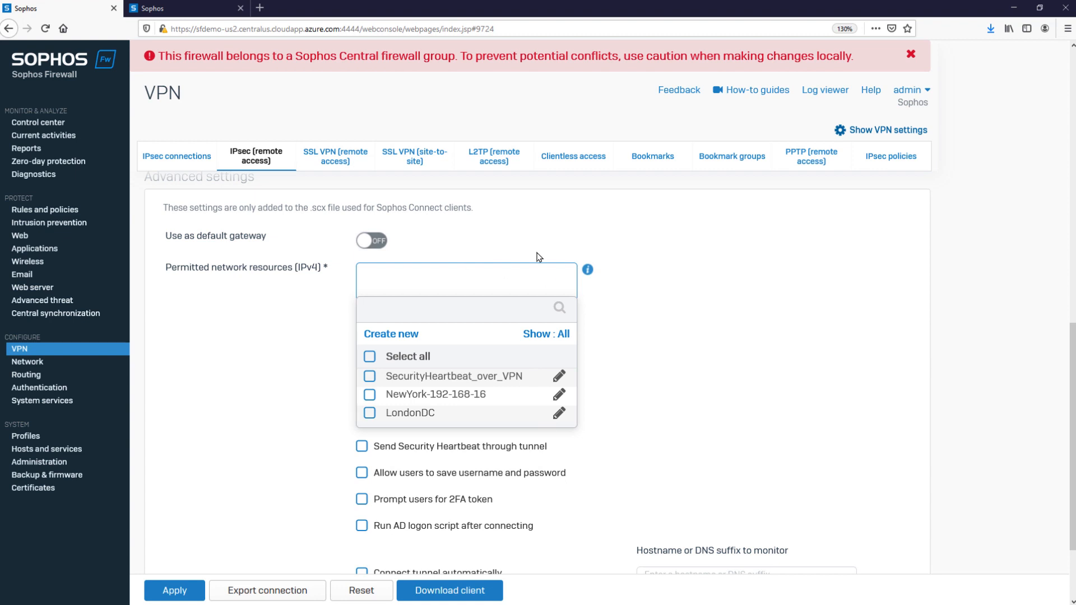
left_click(709, 331)
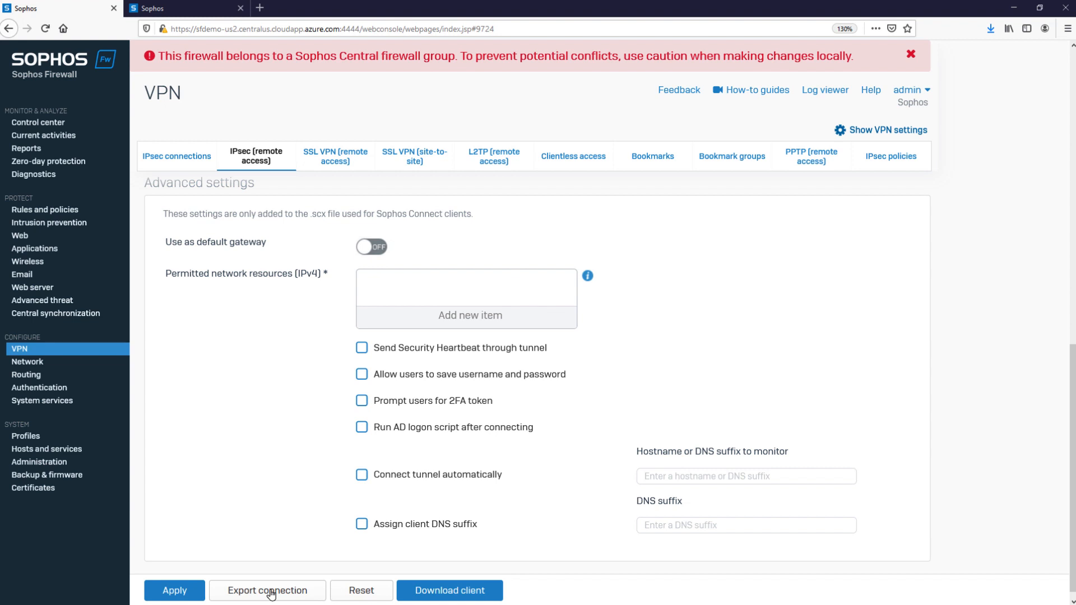
Export the connection configuration as SophosFirewallAcademy.tar.gz and accept opening it with the default archive program.
left_click(271, 594)
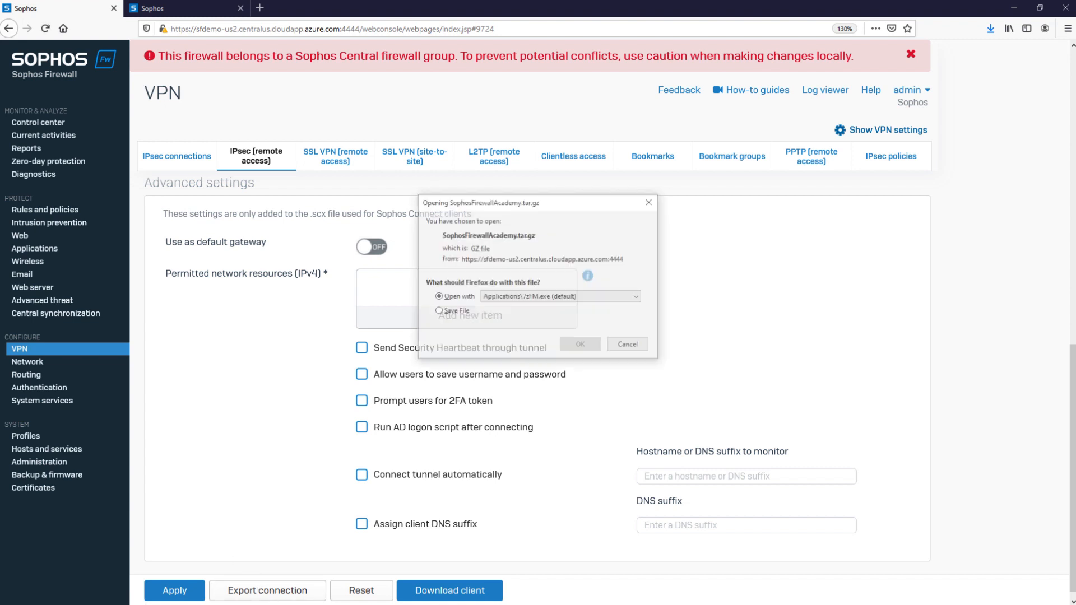
left_click(583, 344)
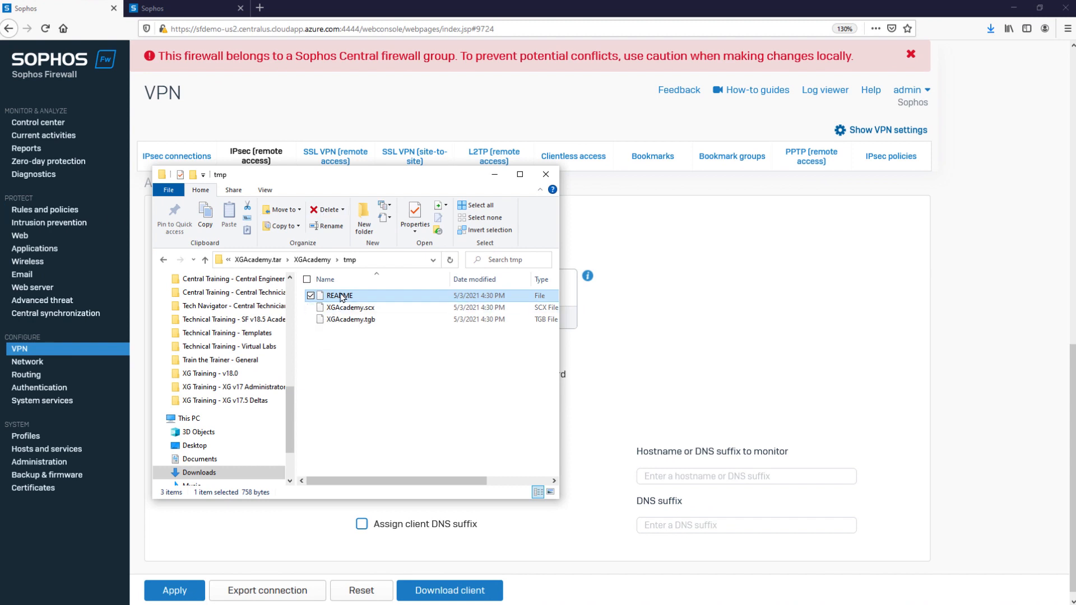
Open the README from the extracted configuration archive, examine its .scx and .tgb format descriptions, and close it.
right_click(341, 296)
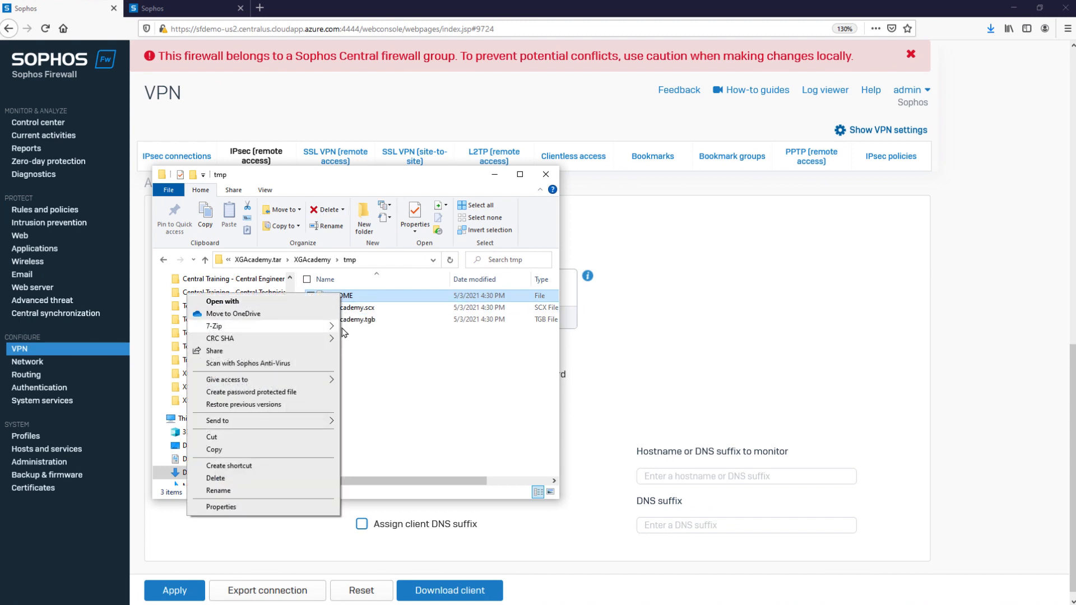
left_click(319, 302)
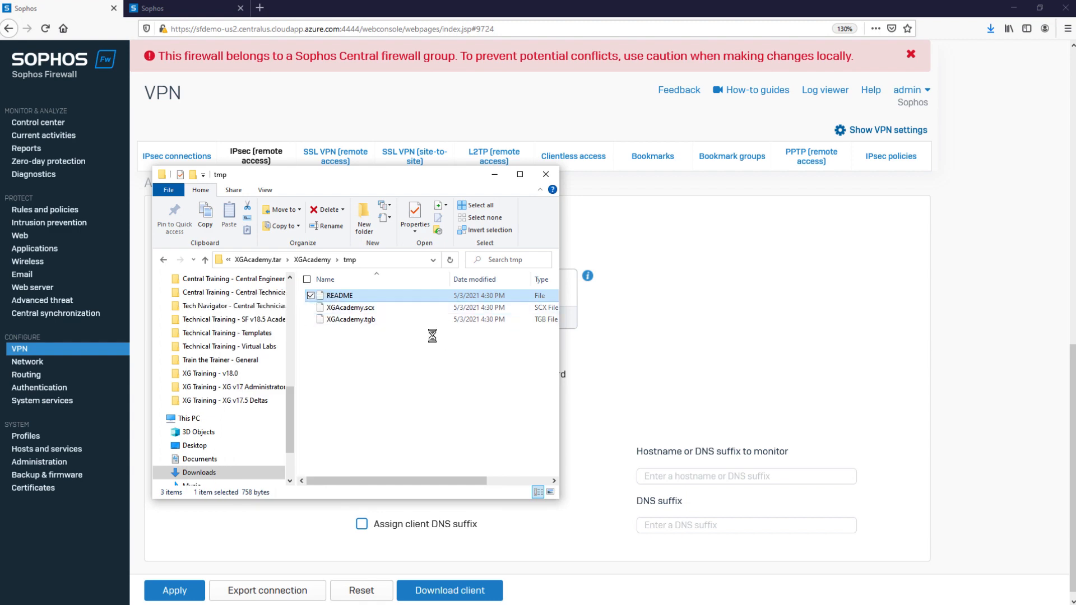
left_click(471, 336)
left_click(582, 423)
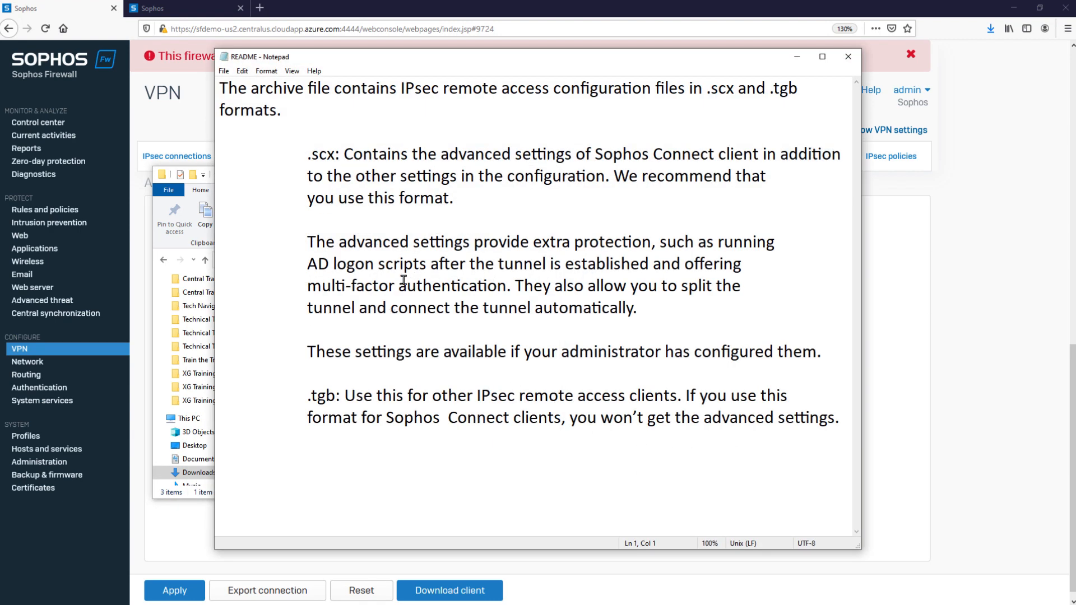
left_click_drag(304, 154, 503, 159)
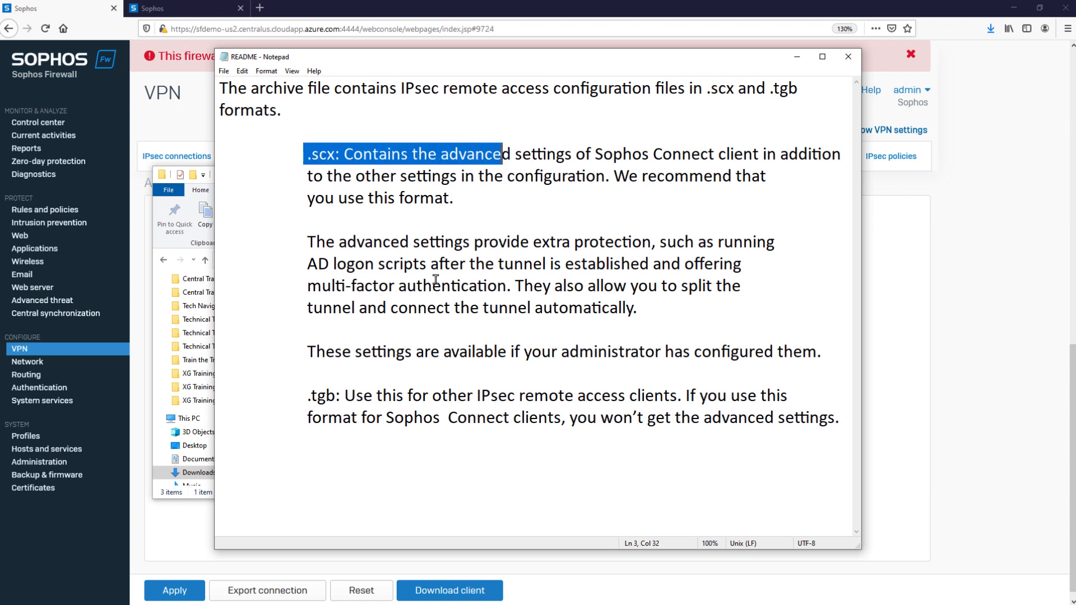
left_click_drag(301, 396, 497, 395)
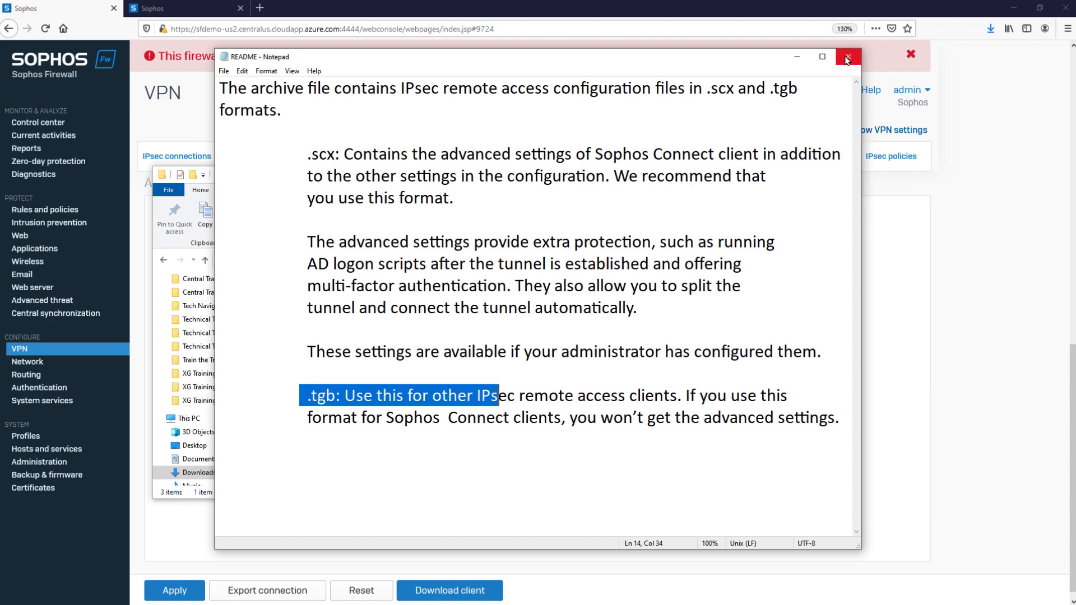
left_click(847, 58)
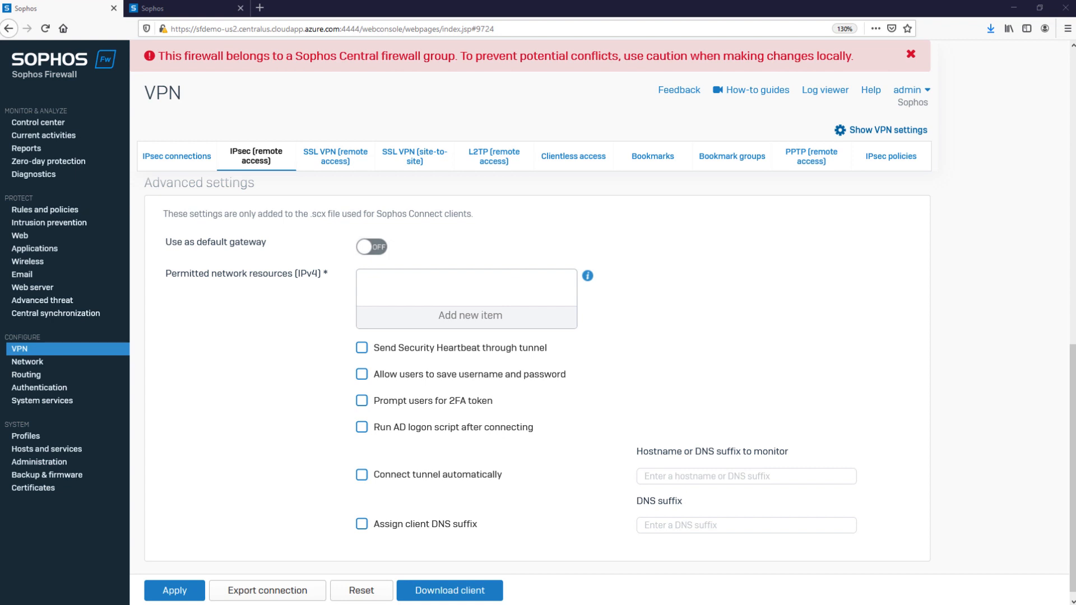
Switch to the Sophos User Portal and log in with the VPN user's username and the account password.
left_click(178, 7)
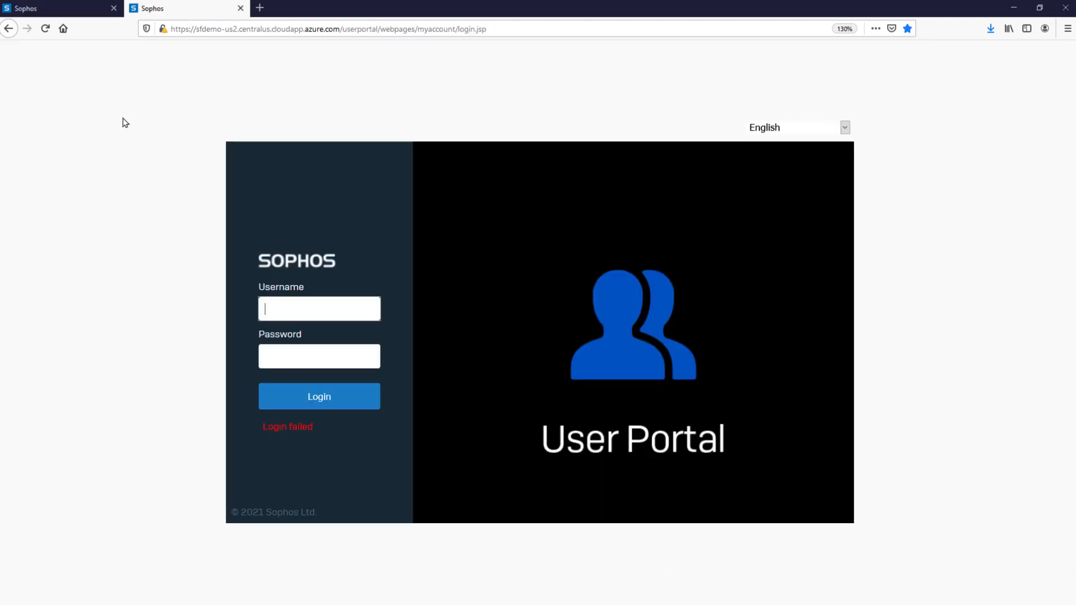
left_click(293, 305)
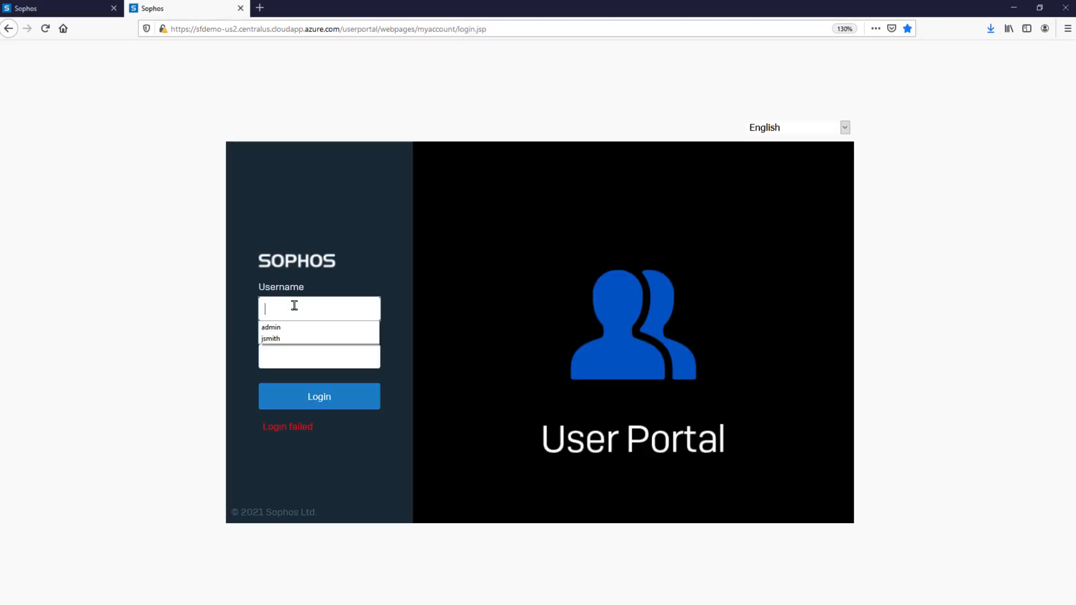
left_click(294, 339)
left_click(294, 359)
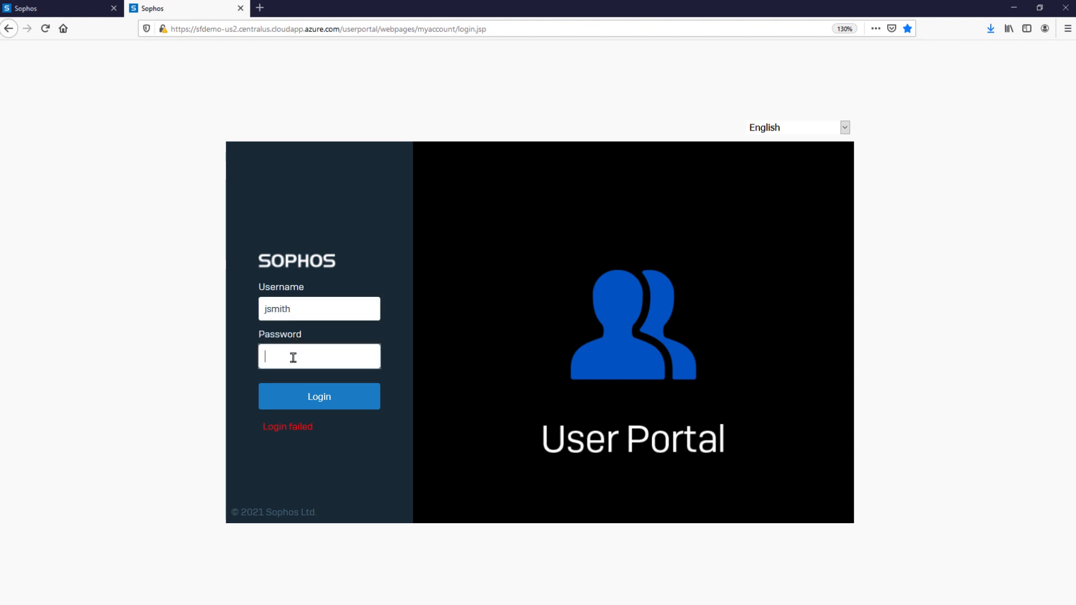
type("***********")
left_click(313, 399)
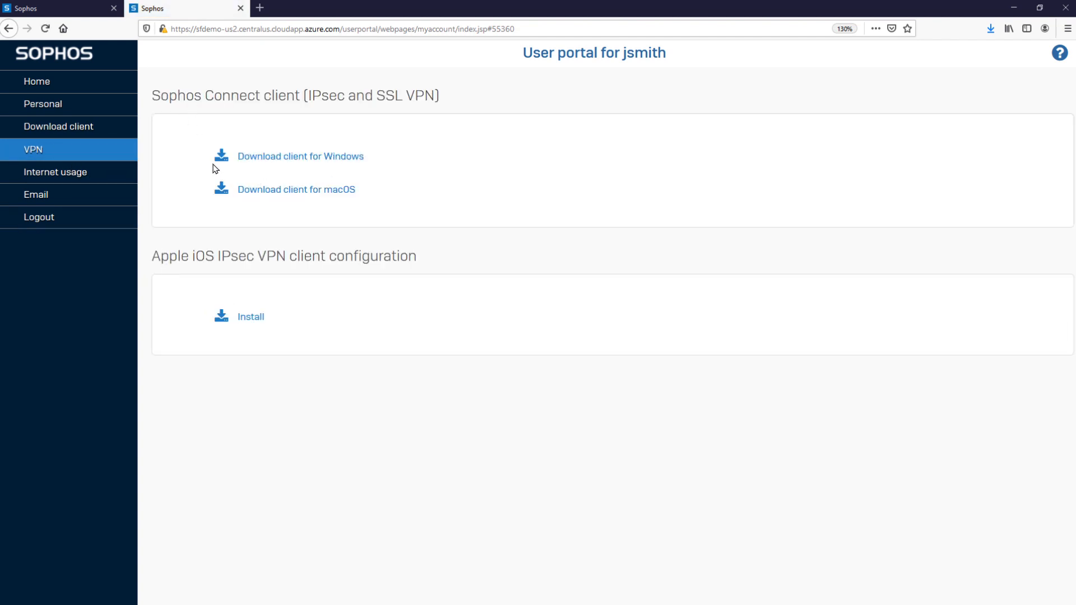
Examine the Sophos Connect client downloads offered for IPsec and SSL VPN in the user portal.
left_click_drag(196, 153, 438, 175)
left_click(426, 163)
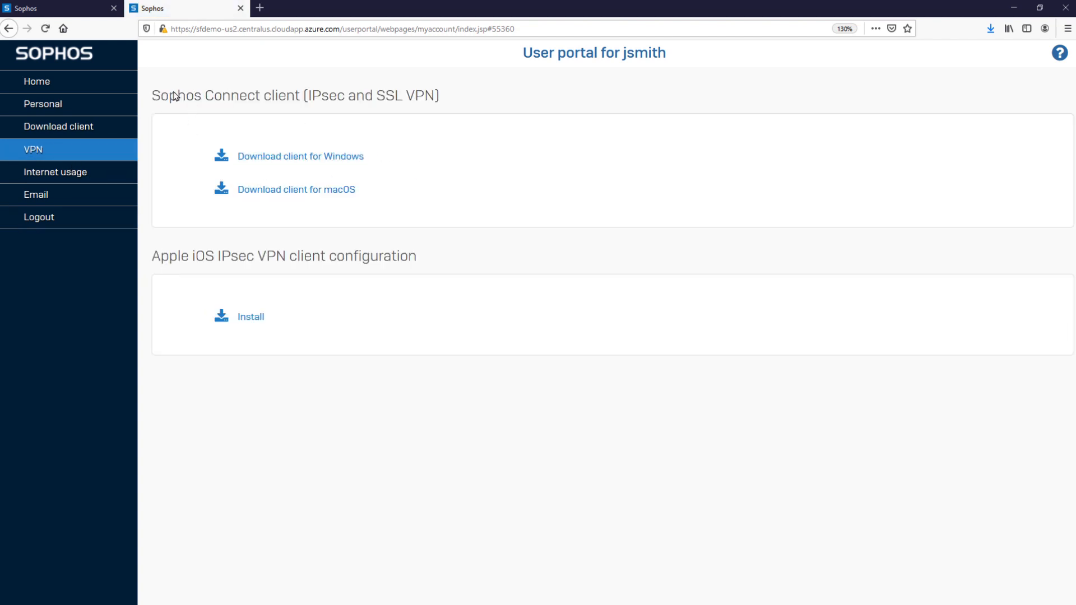
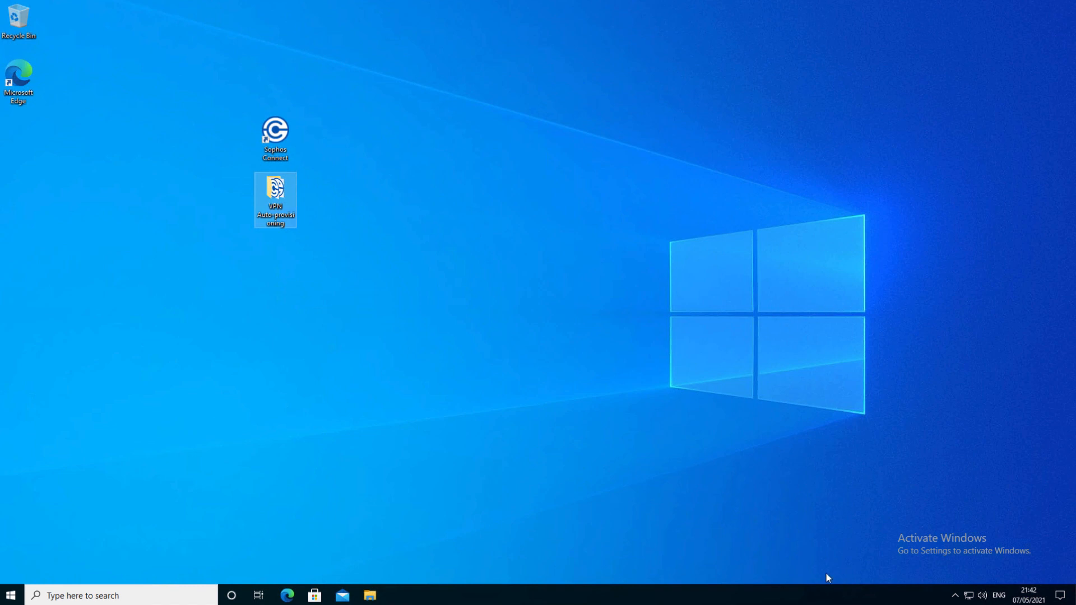
Switch to the Windows desktop, open the Sophos Connect client, and open the VPN Auto-provisioning folder.
left_click(955, 596)
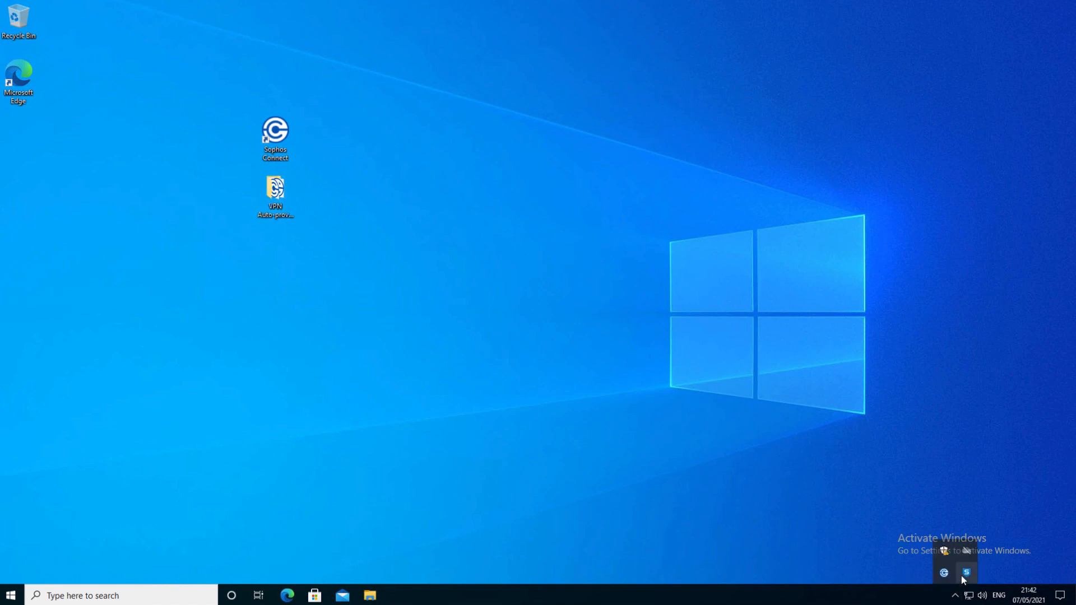
left_click(945, 573)
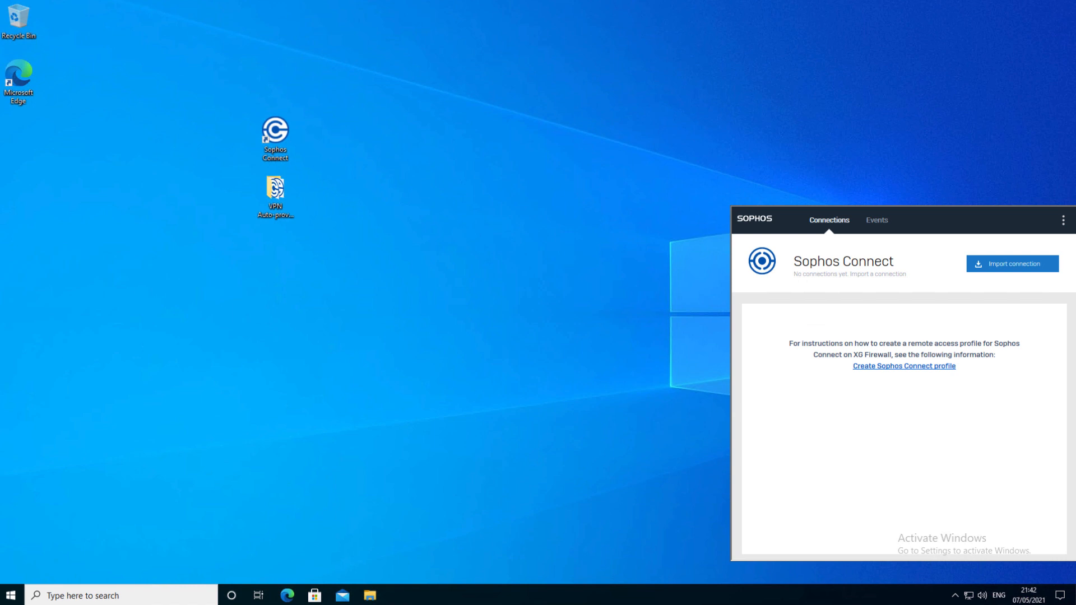
double_click(276, 197)
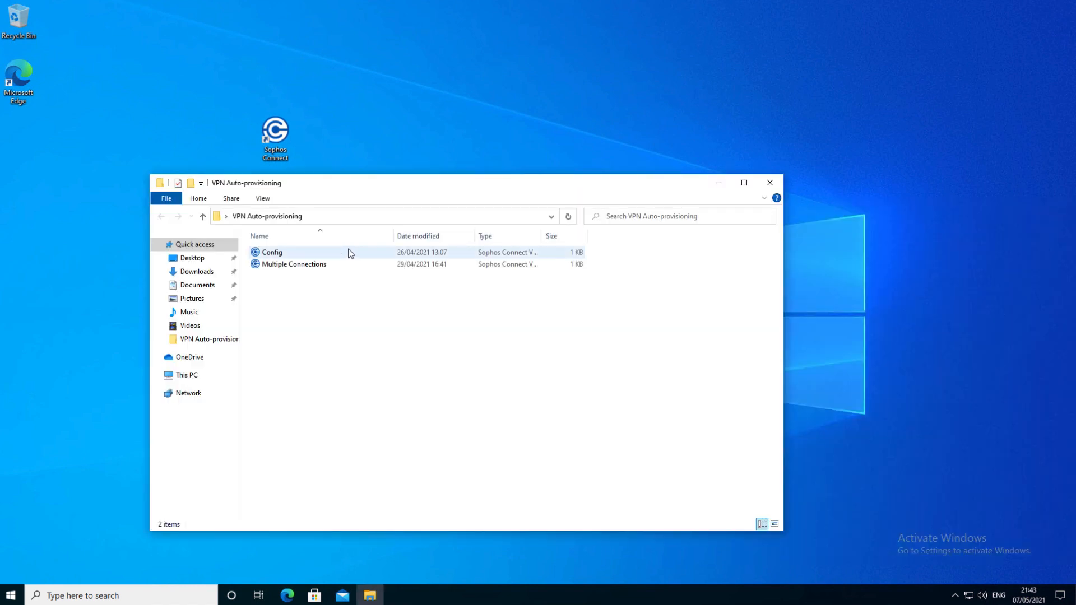
left_click_drag(372, 187, 382, 187)
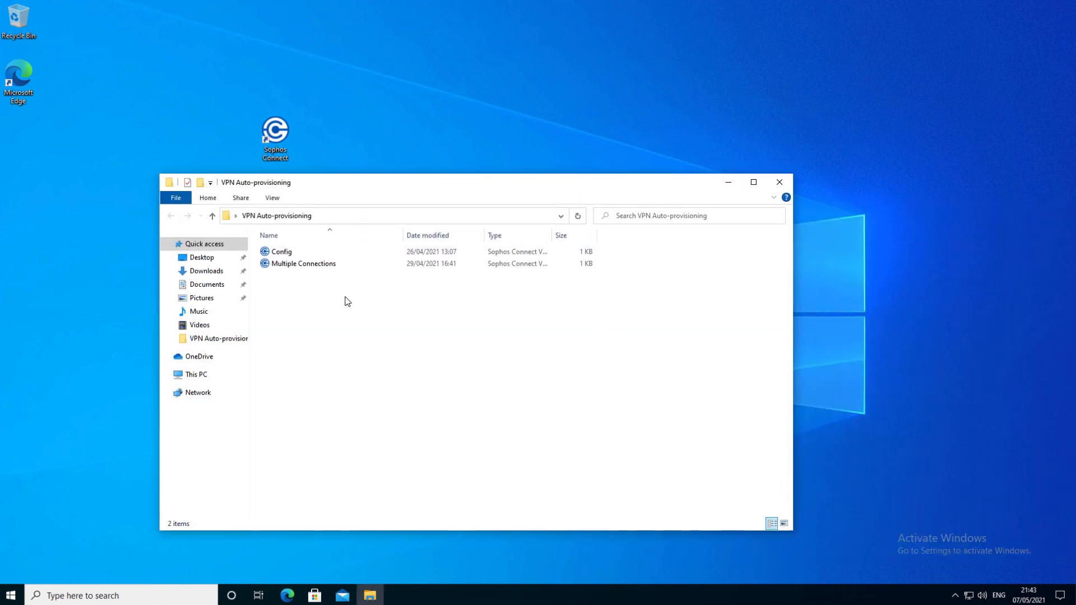
Open the Config provisioning file in Notepad, examine its gateway, user portal port, OTP and save-credentials entries, and close it.
right_click(275, 250)
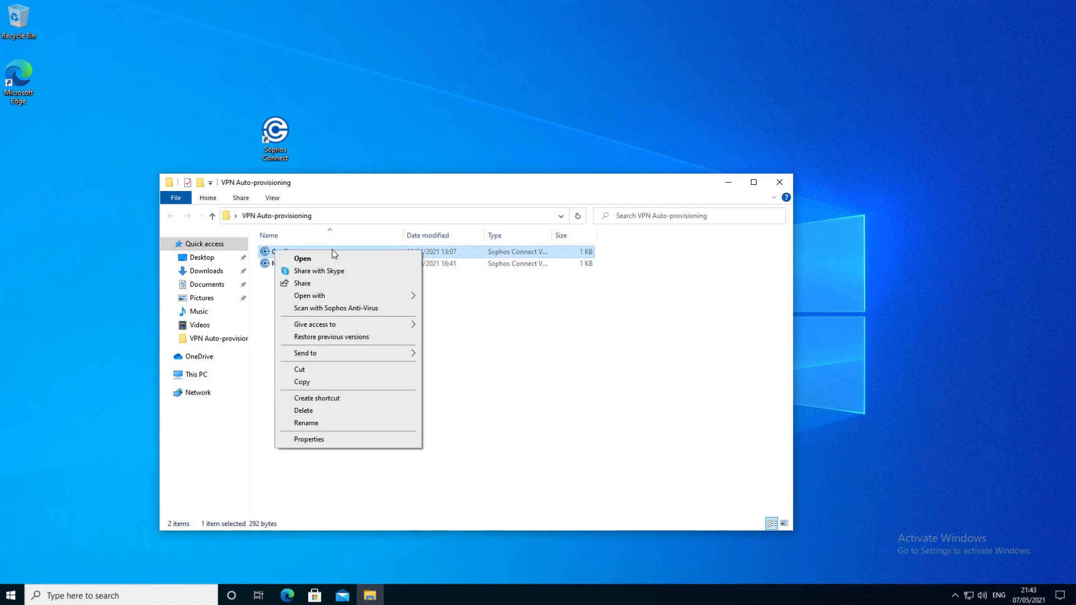
mouse_move(314, 296)
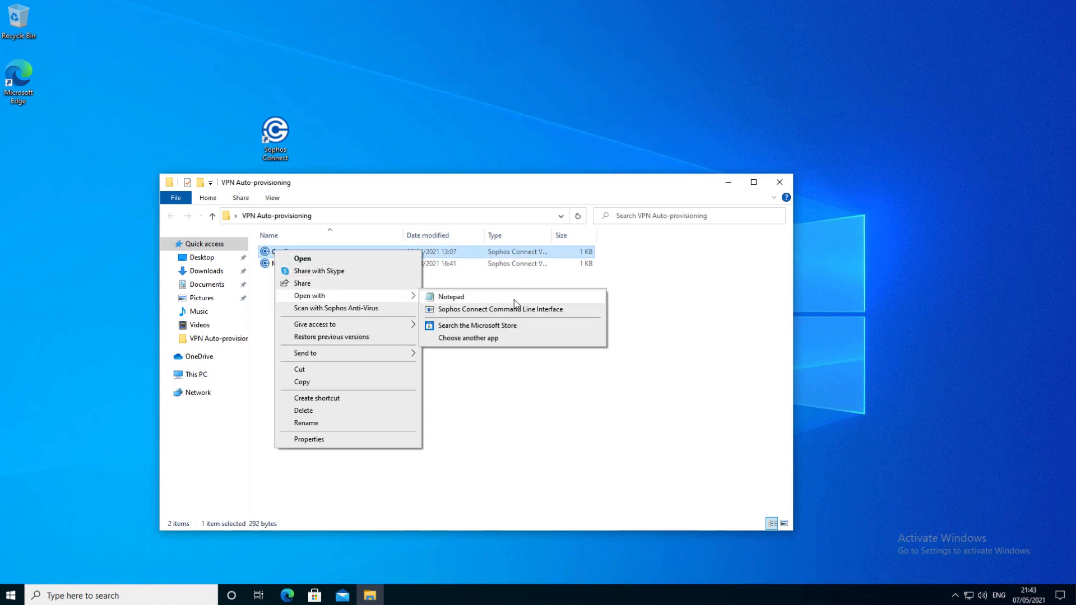
left_click(513, 299)
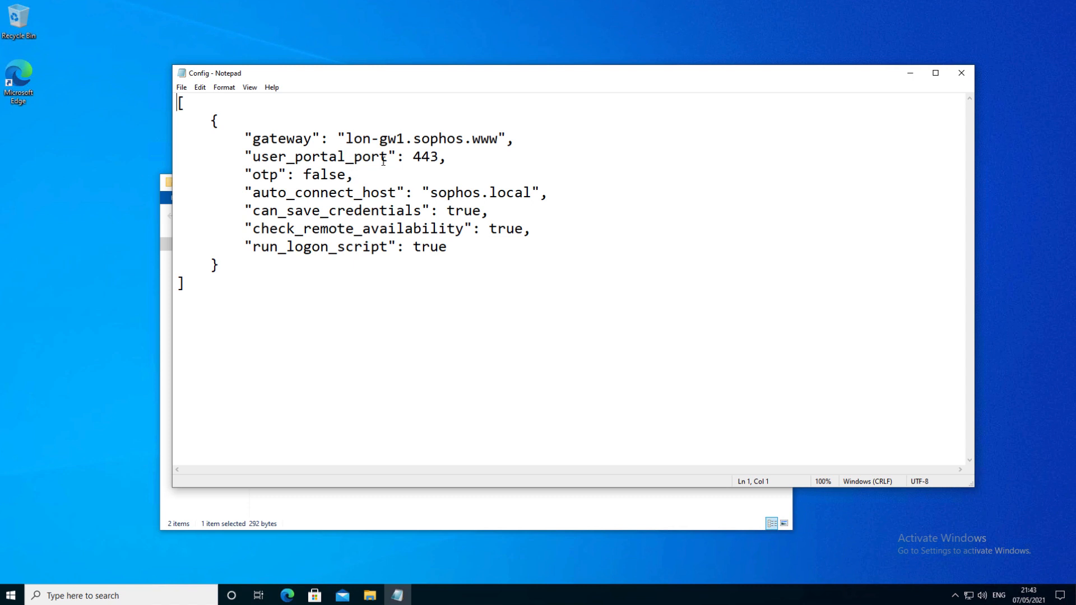
left_click_drag(347, 139, 495, 147)
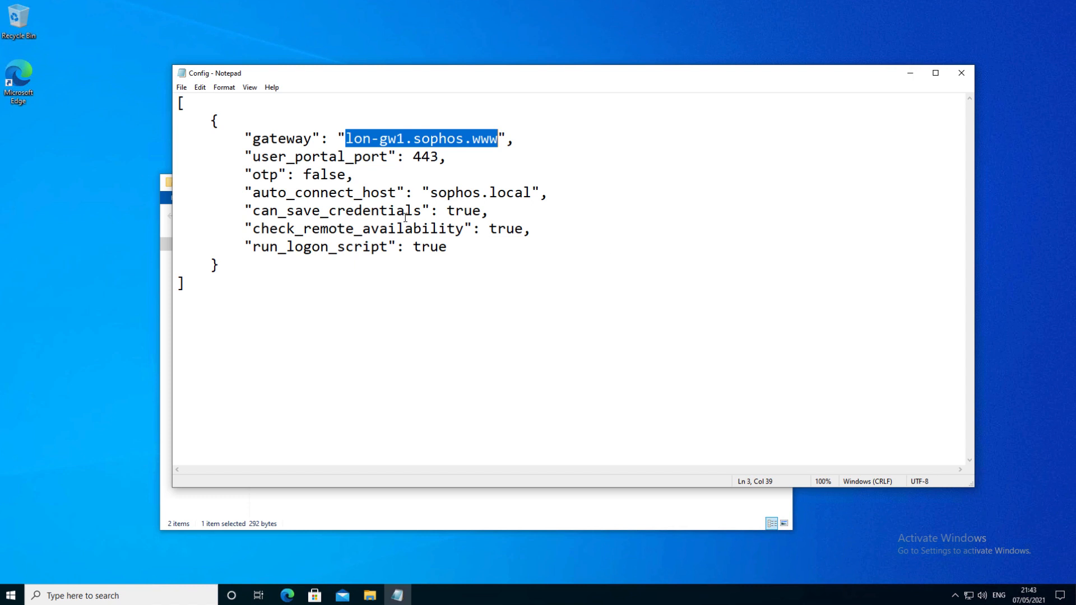
double_click(427, 156)
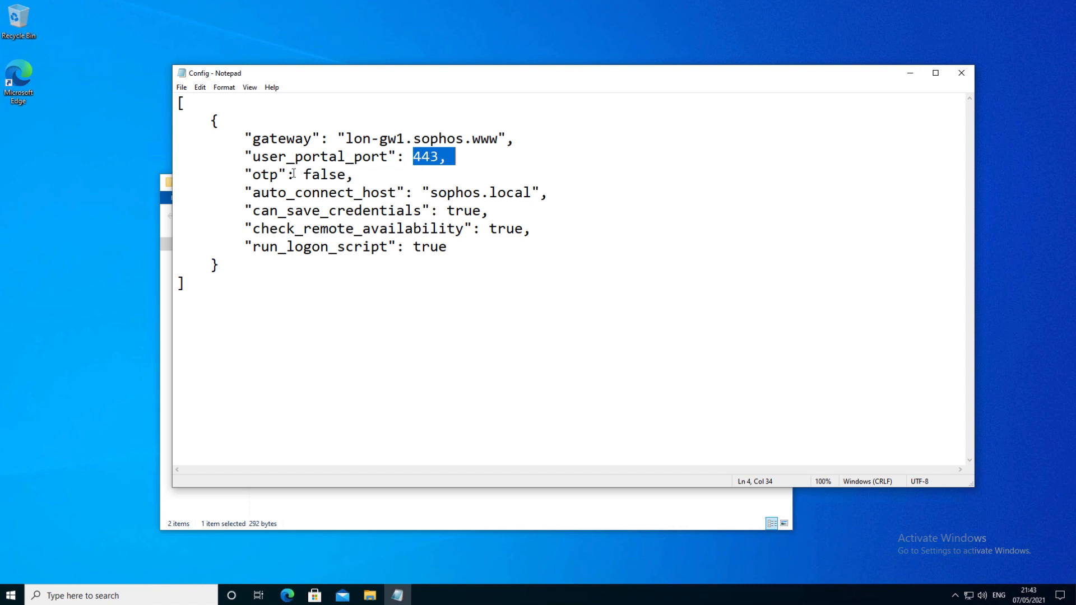
double_click(332, 175)
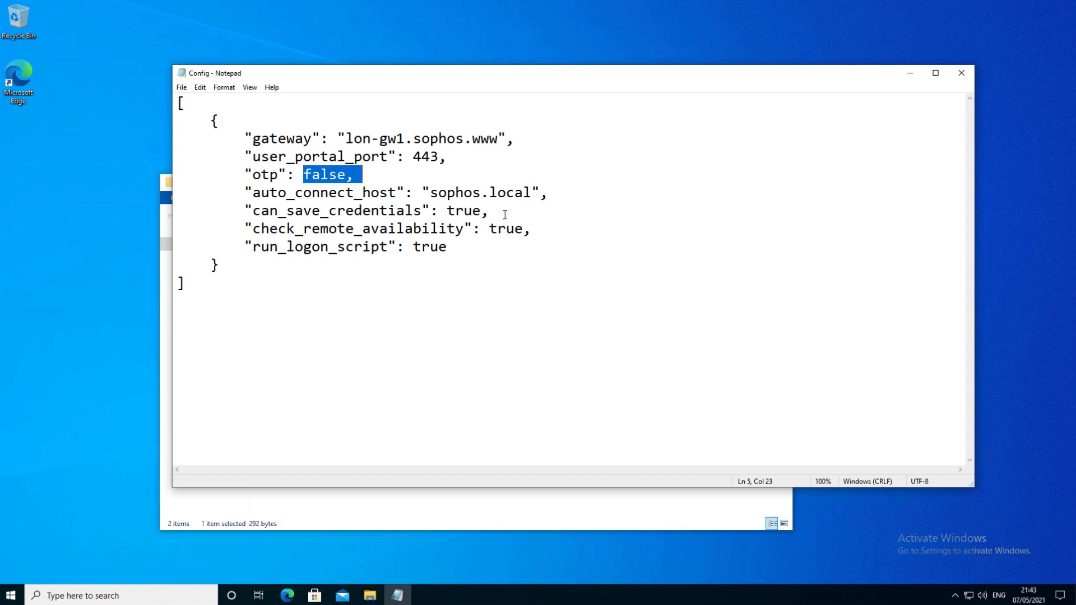
left_click_drag(456, 212, 490, 213)
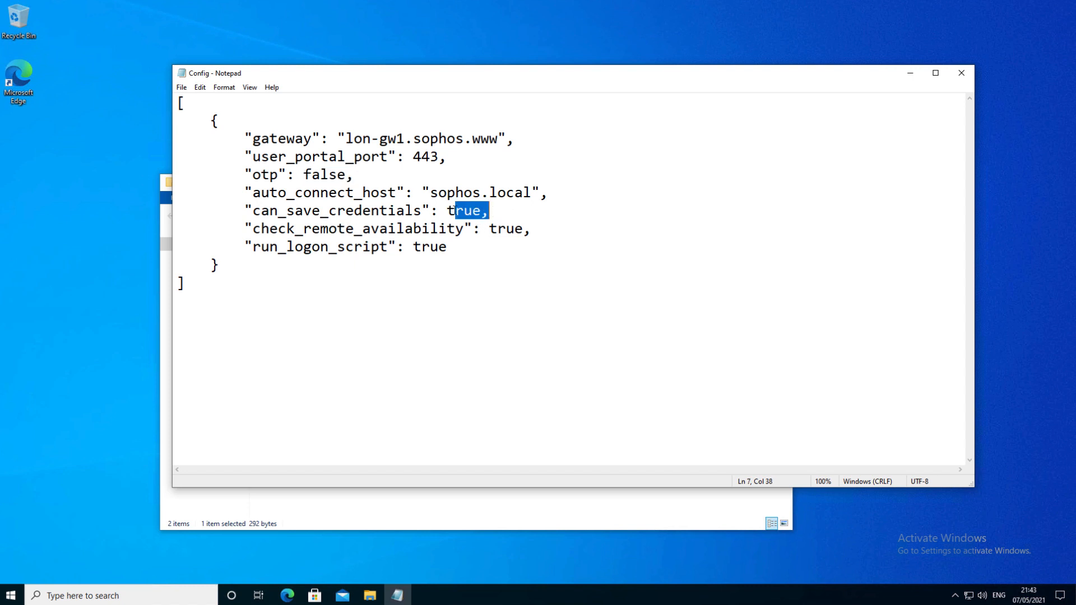
key("Left")
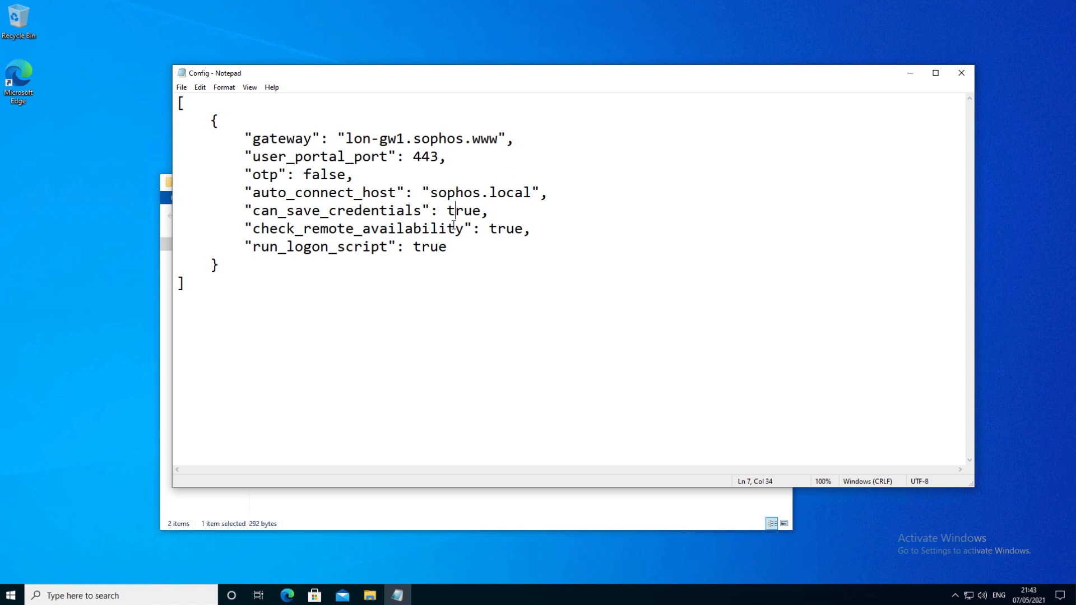
left_click(962, 73)
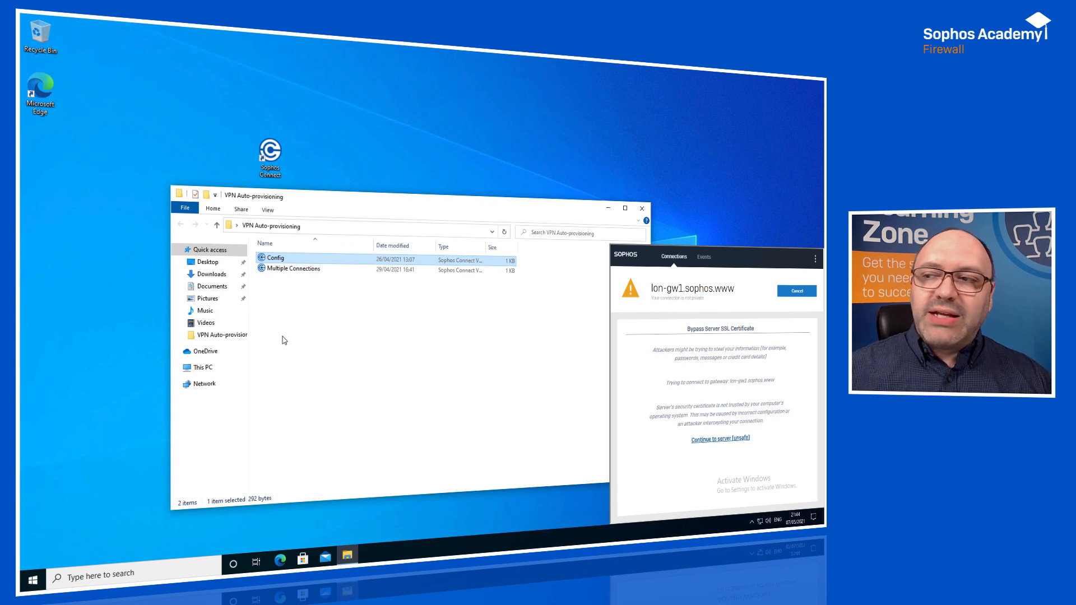
Bypass the certificate warning for lon-gw1.sophos.www and sign in with the VPN user's username, the account password and the captcha code.
left_click(723, 441)
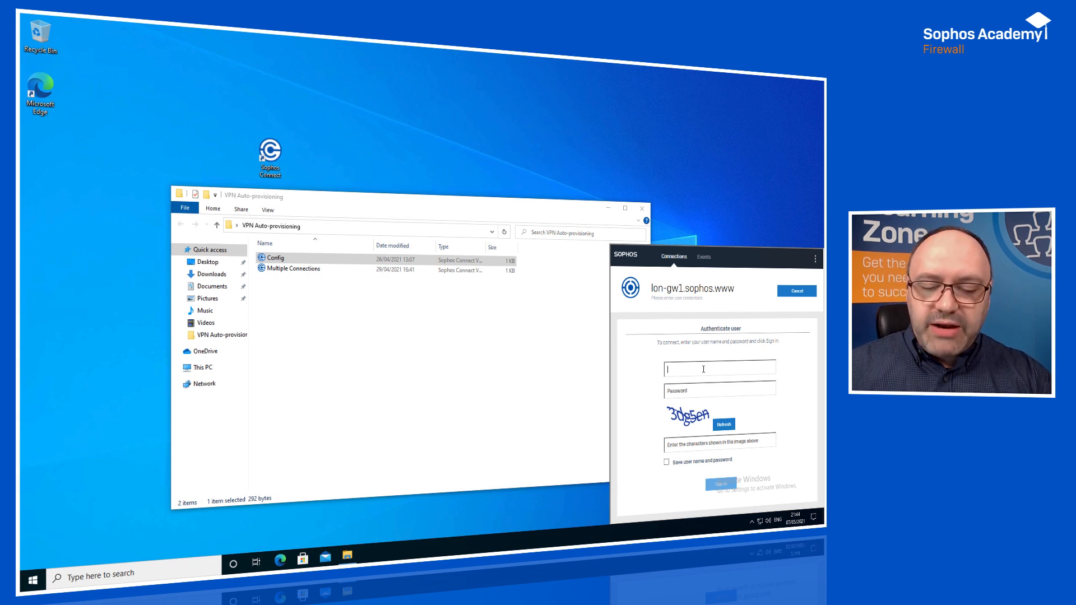
type("l")
type("smith")
key("Tab")
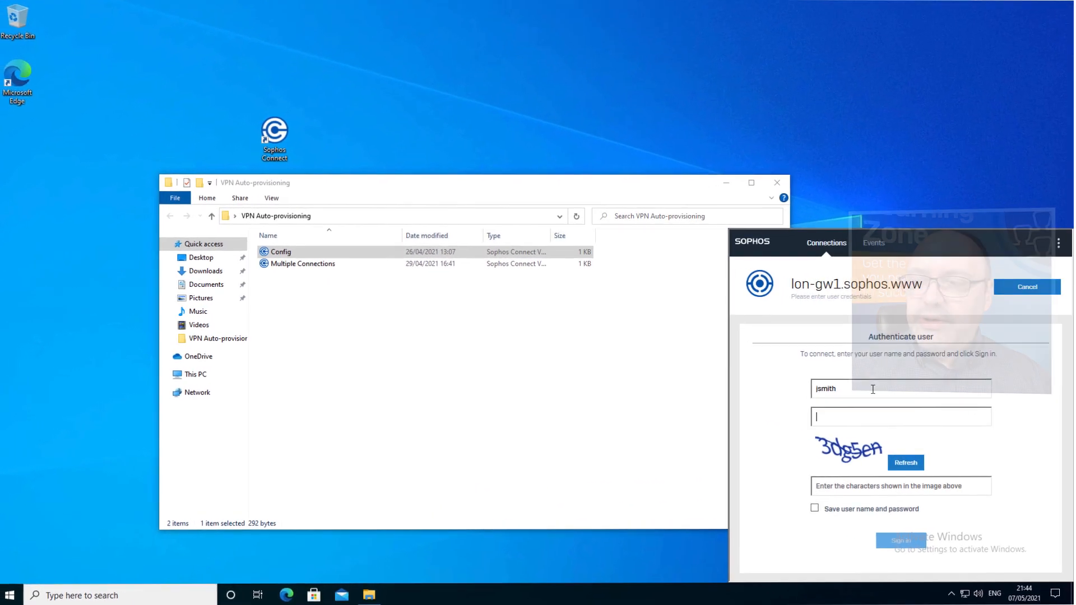
type("••••••••••")
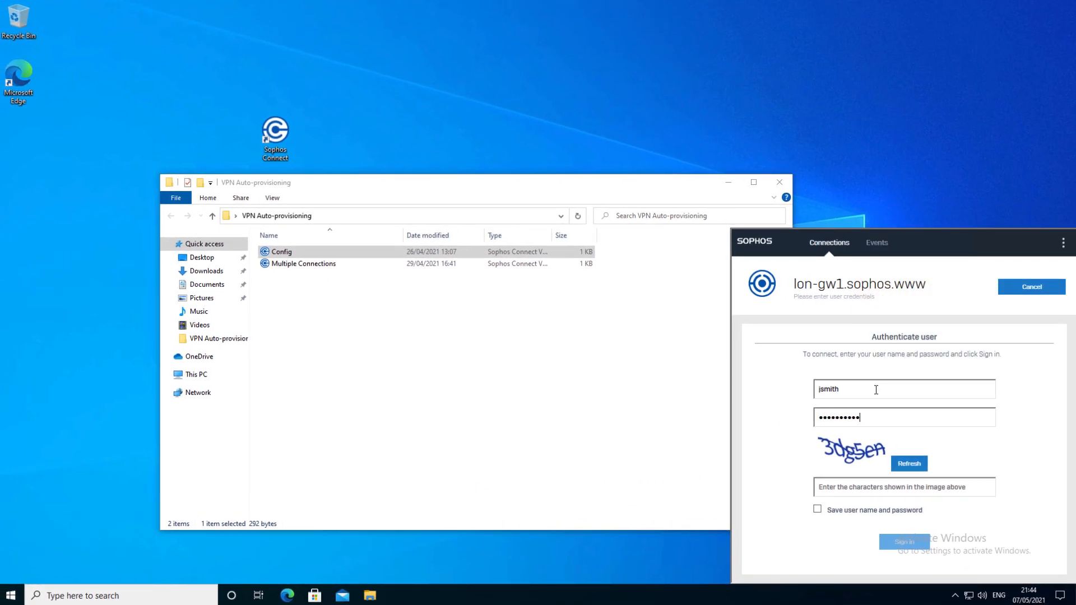
left_click(851, 486)
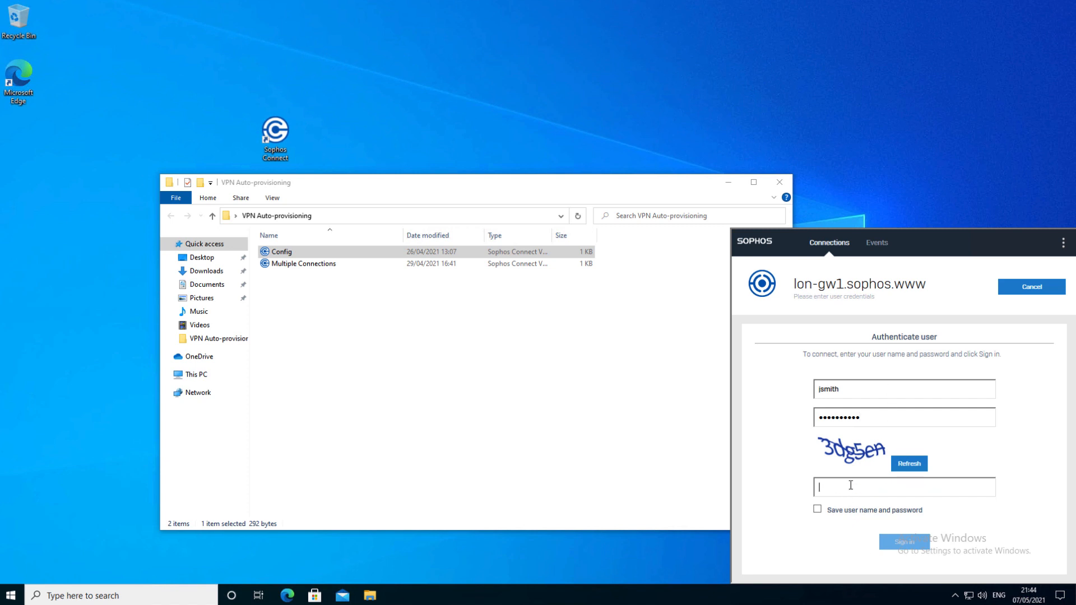
type("3d")
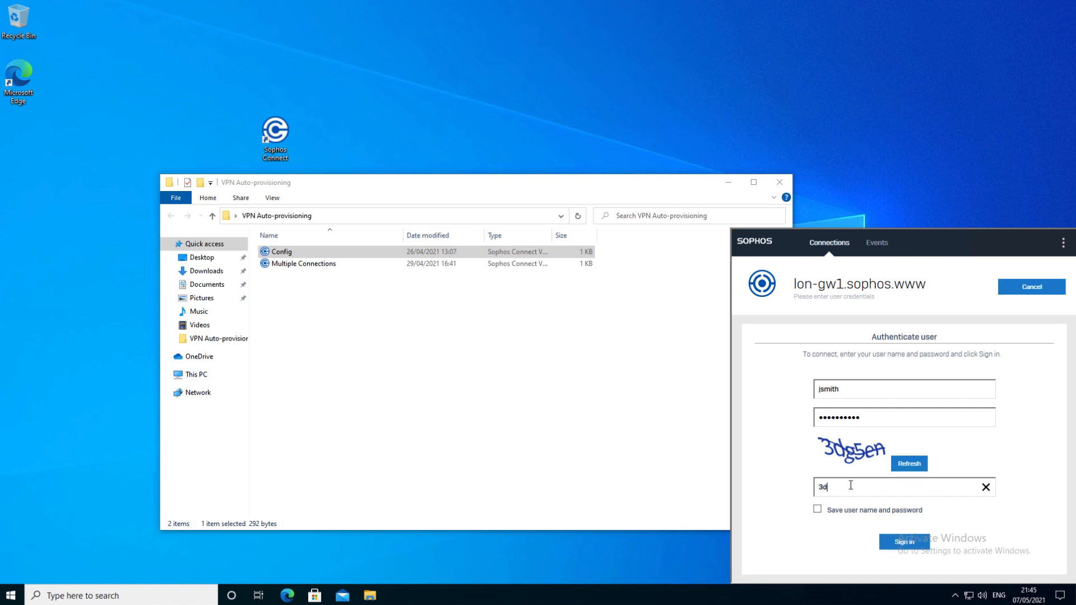
type("g5en")
left_click(893, 543)
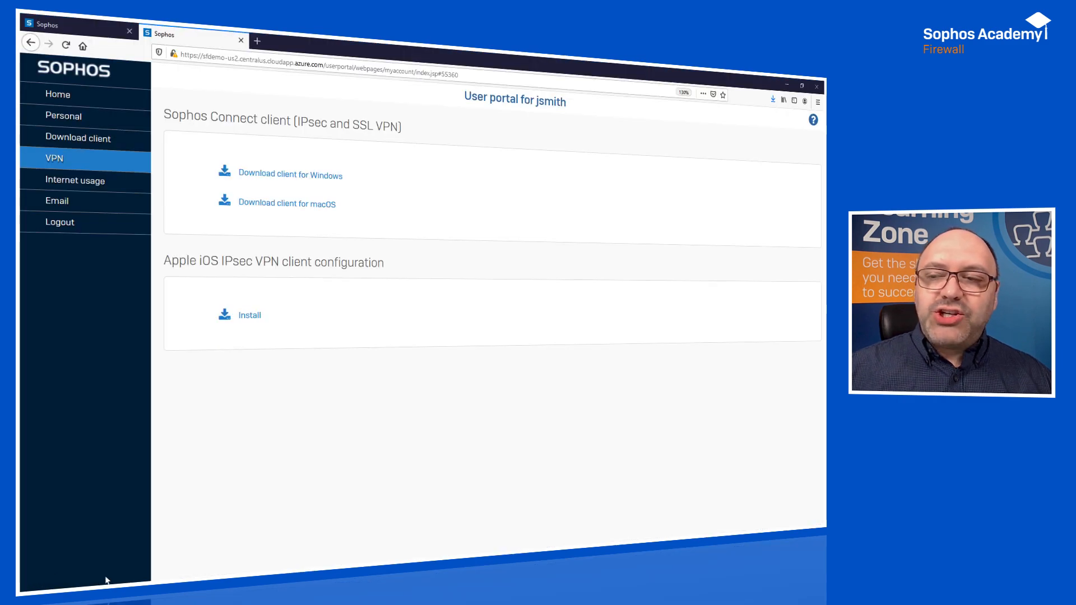
Switch to the firewall's IPsec remote access settings, set DNS server 2 to 172.16.16.20, and apply the change.
left_click(56, 25)
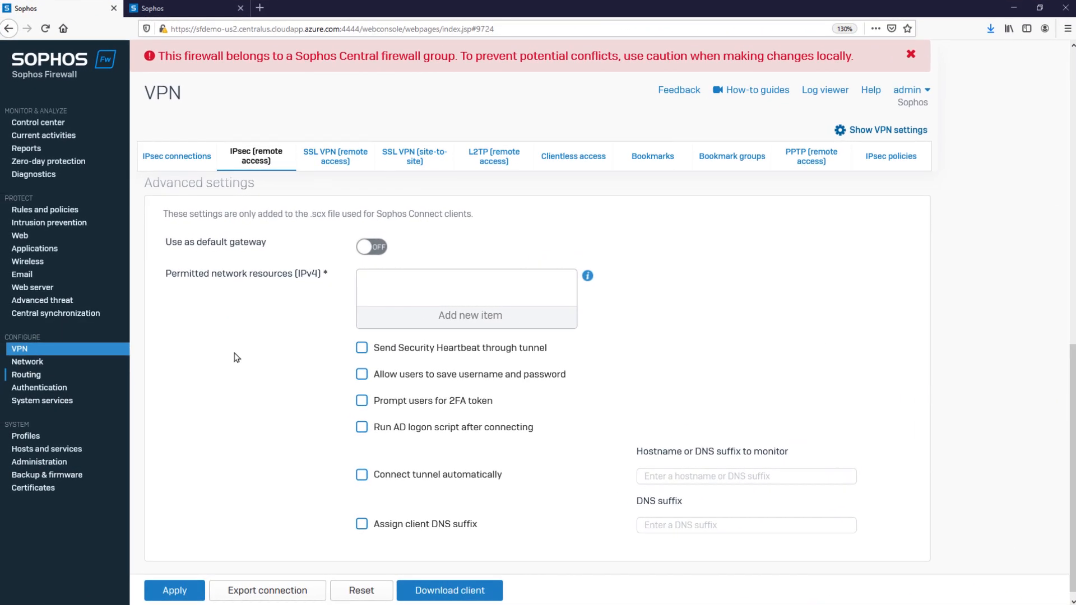
scroll(403, 378, "up", 7)
left_click(383, 429)
type("172.16.16.")
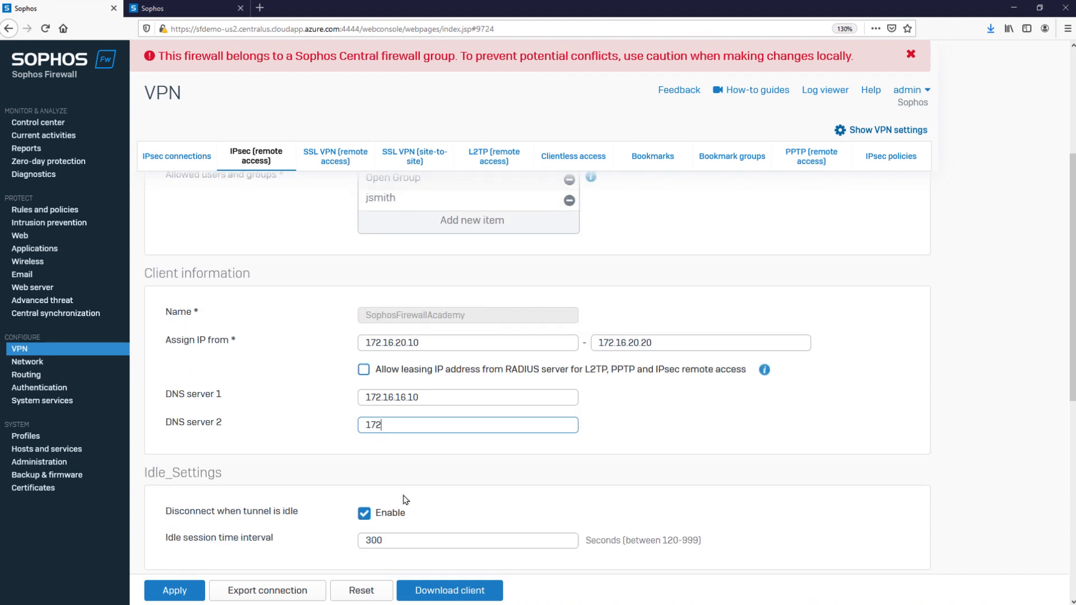
type("20")
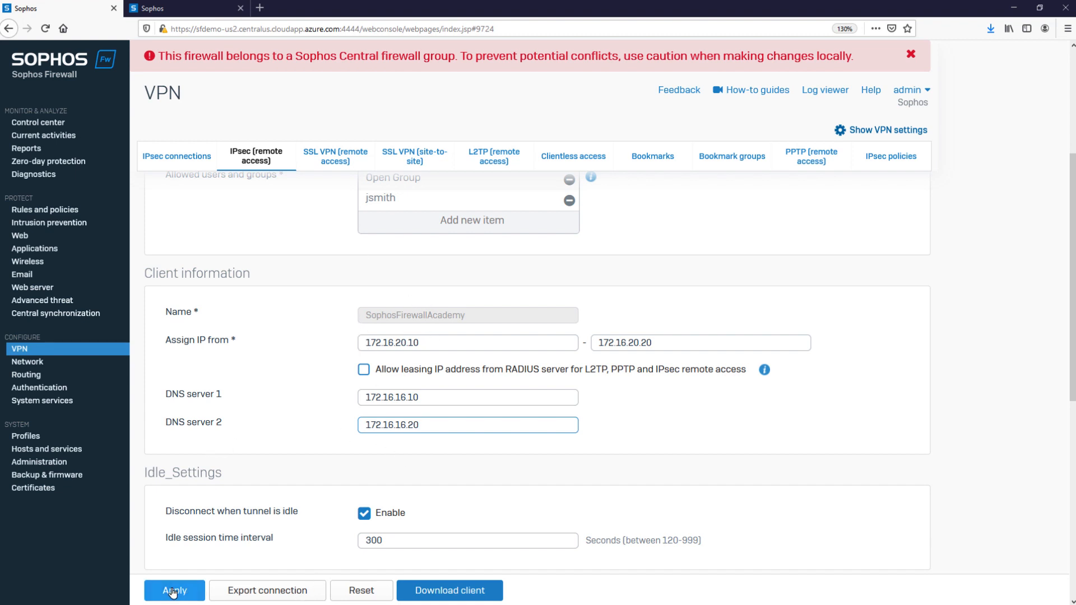
left_click(192, 592)
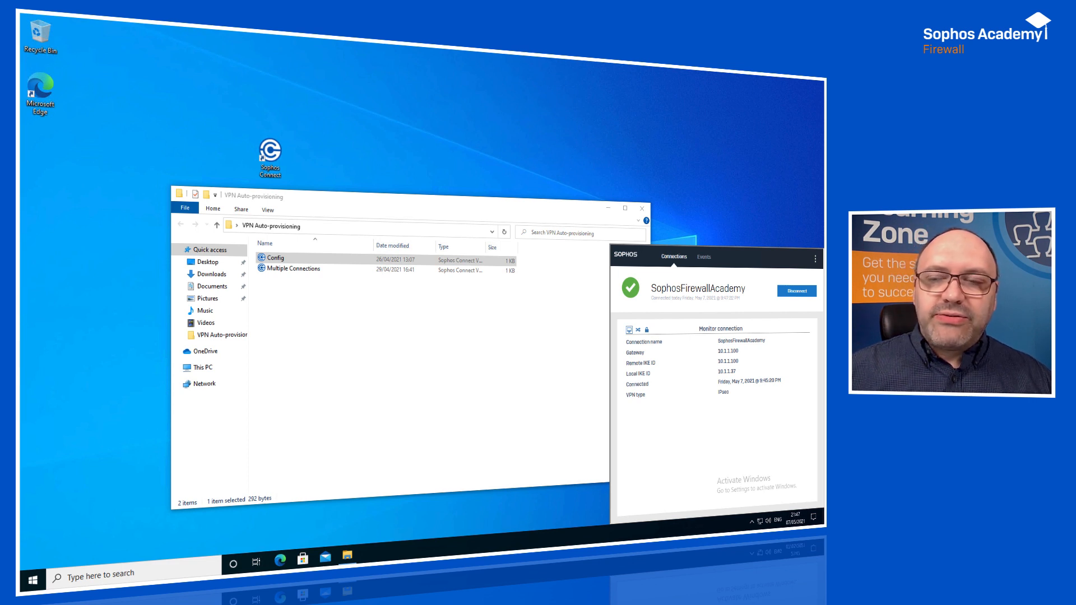
Disconnect the SophosFirewallAcademy connection in Sophos Connect and delete it, confirming the removal.
left_click(801, 292)
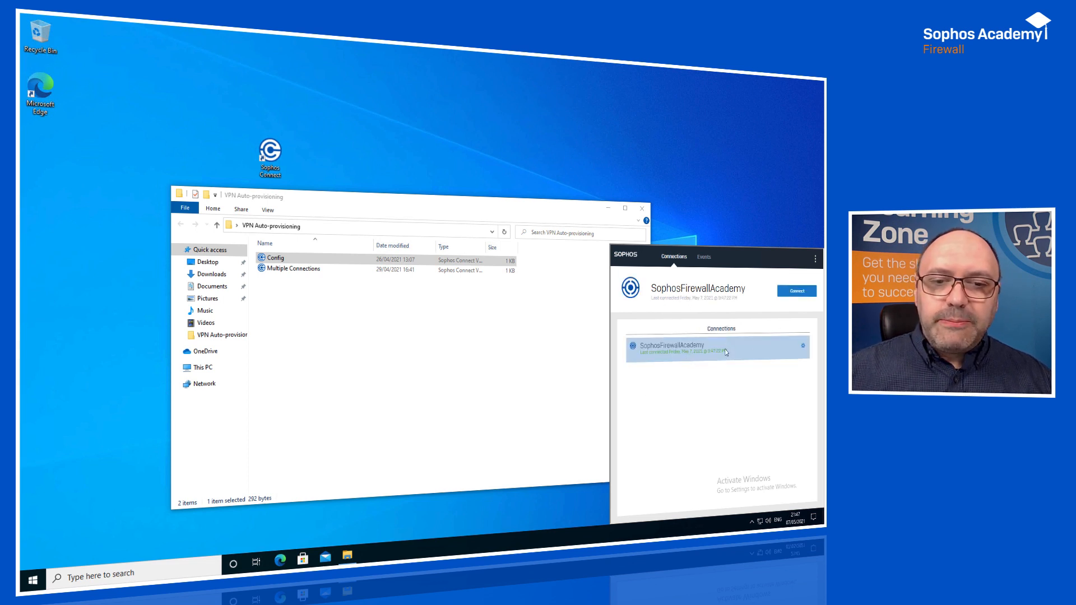
left_click(803, 347)
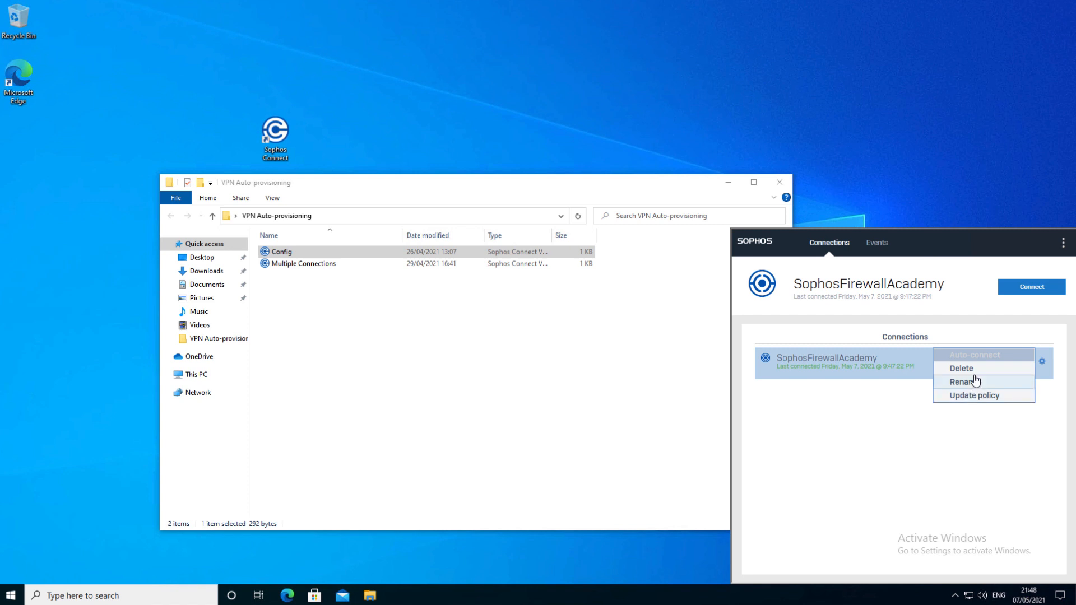
left_click(974, 373)
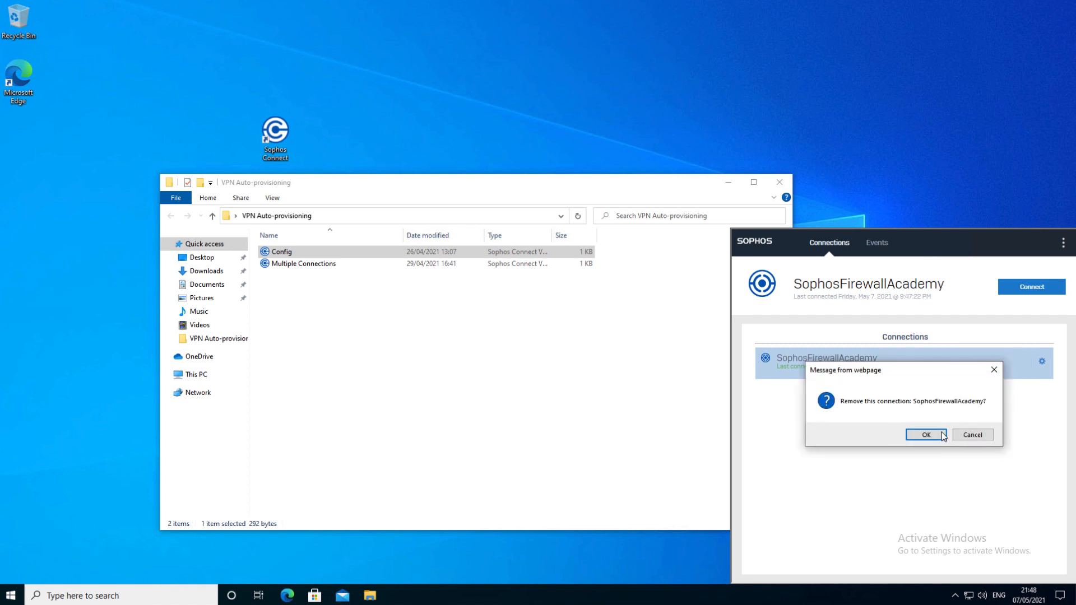
left_click(926, 435)
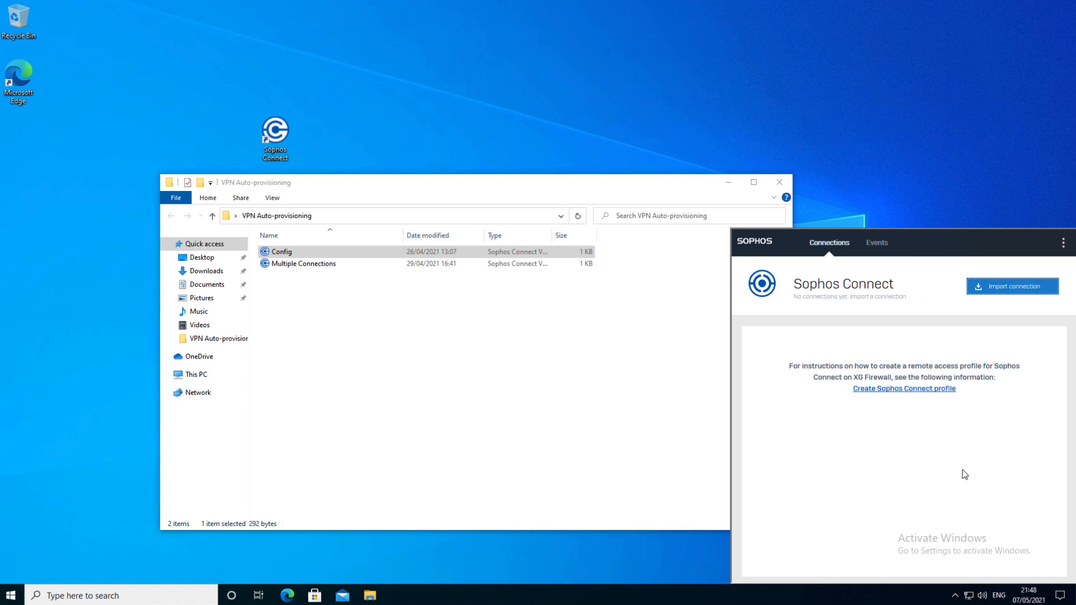
Open the Multiple Connections provisioning file in Notepad, examine its separate gateway blocks, and close it.
left_click(310, 268)
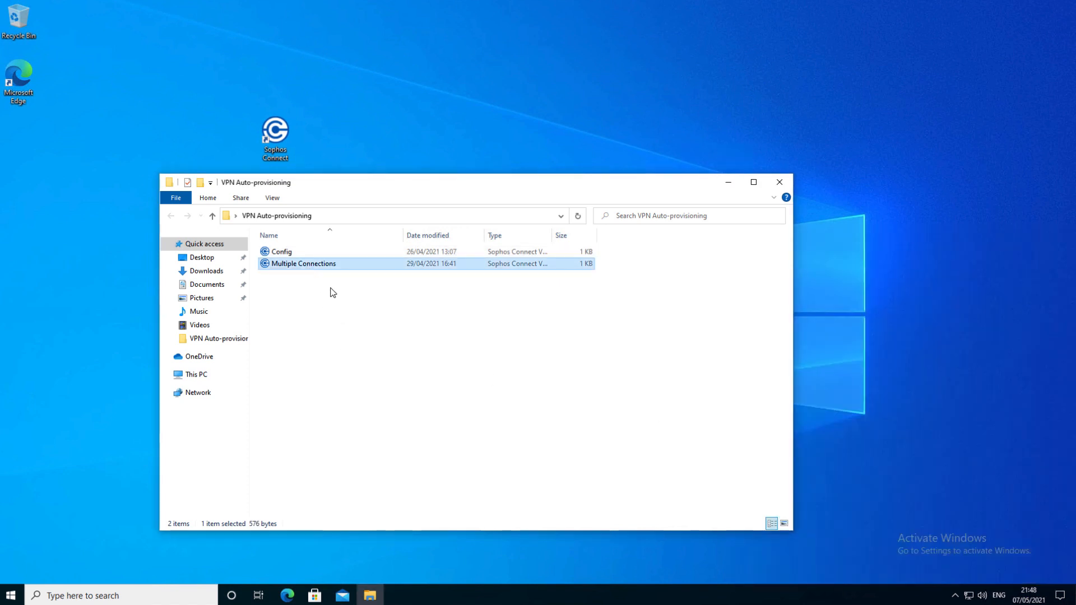
right_click(314, 268)
mouse_move(412, 315)
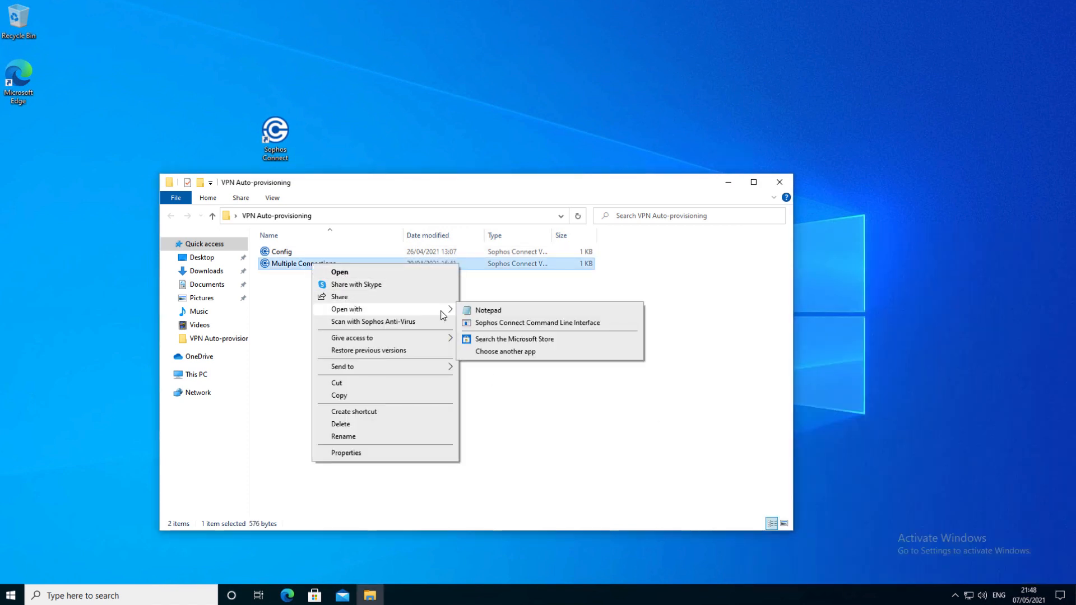
left_click(485, 311)
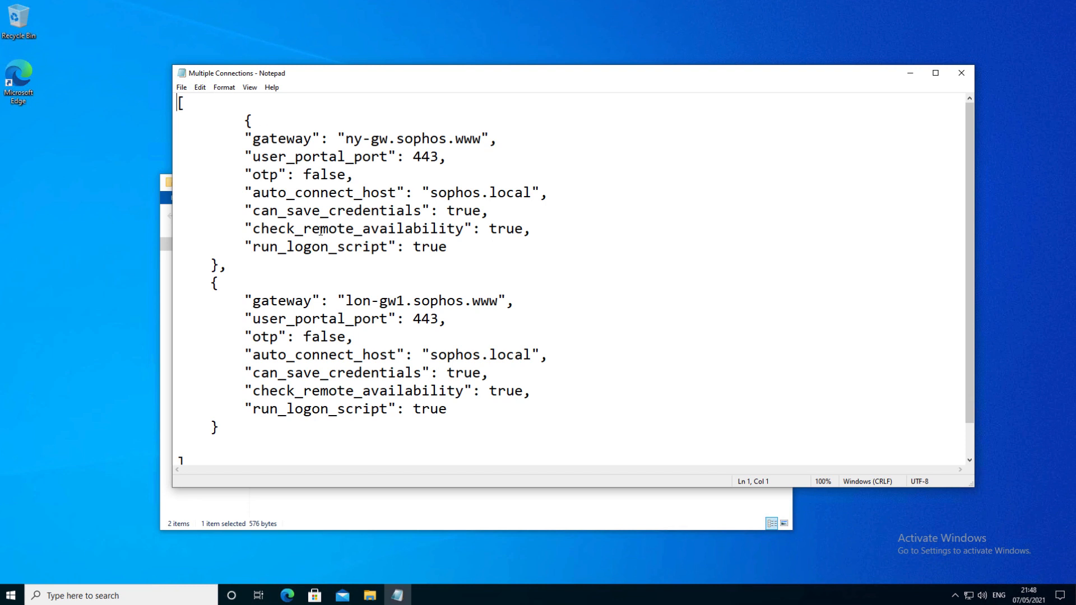
left_click(234, 266)
left_click(962, 73)
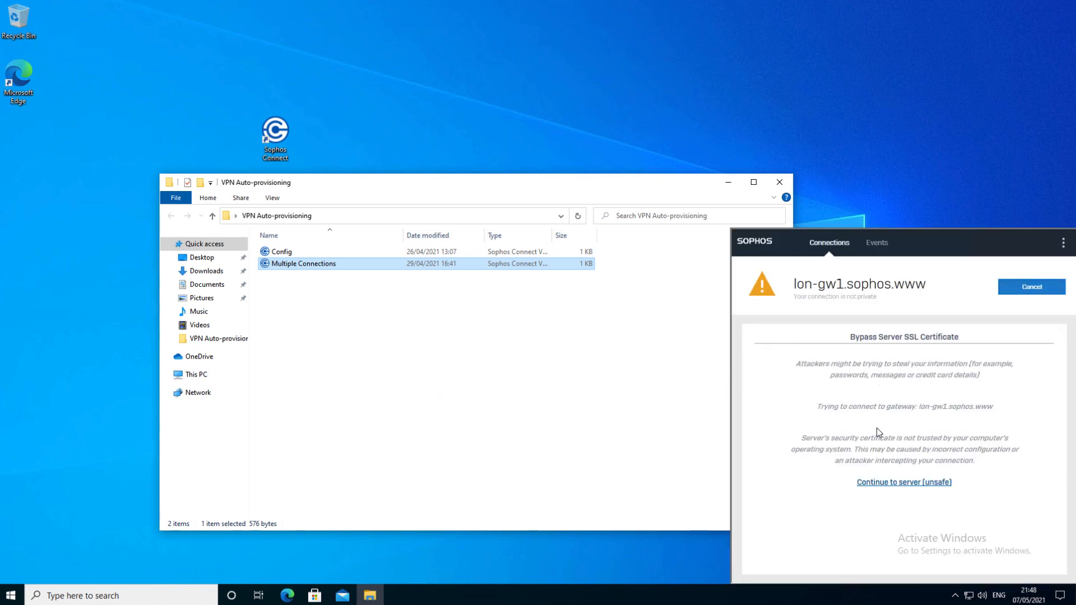
Continue past the certificate warning for the Multiple Connections import and sign in with the username, account password and captcha code.
left_click(916, 484)
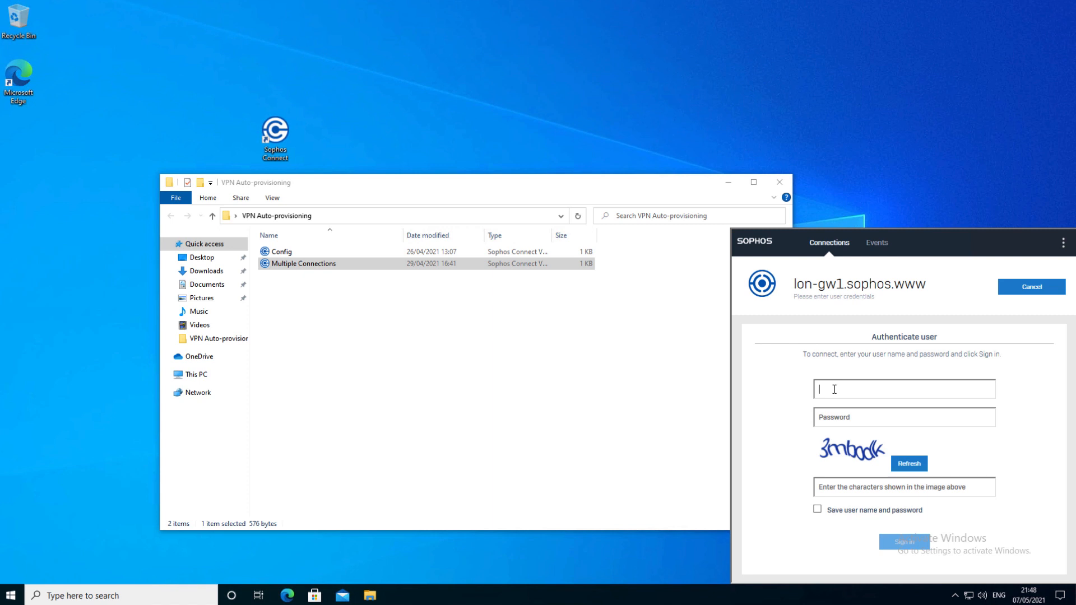
type("jsmith")
key("Tab")
type("••••••••••")
left_click(860, 392)
left_click(839, 491)
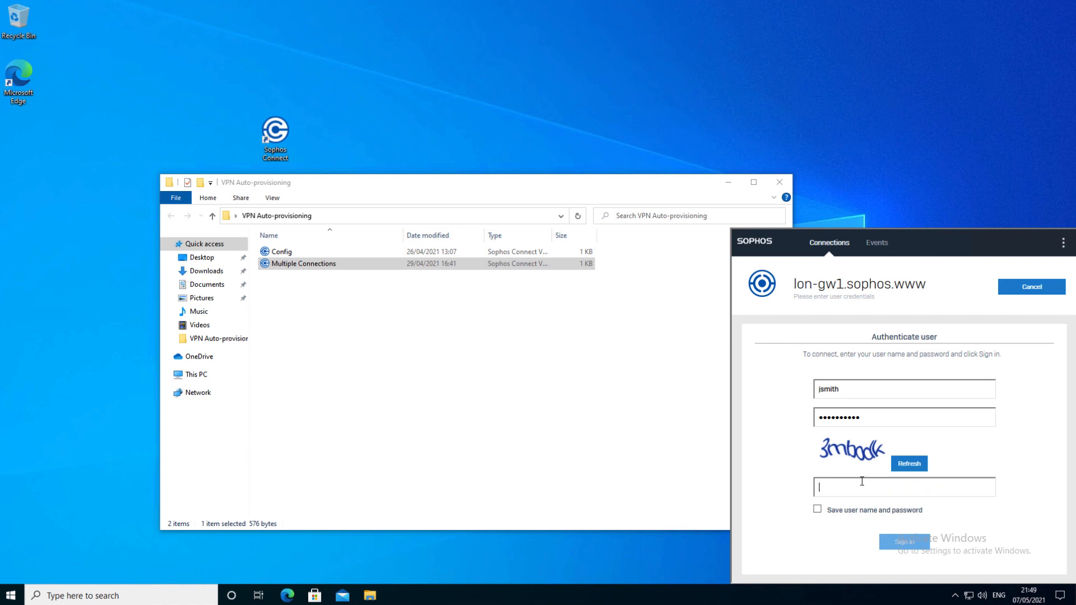
type("3m")
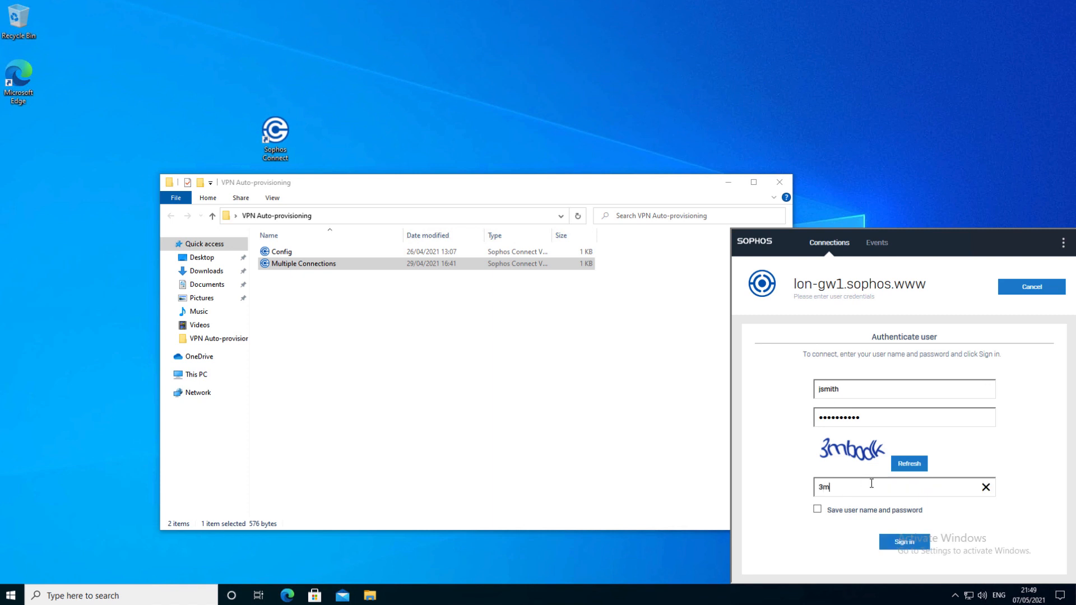
type("bodk")
left_click(898, 542)
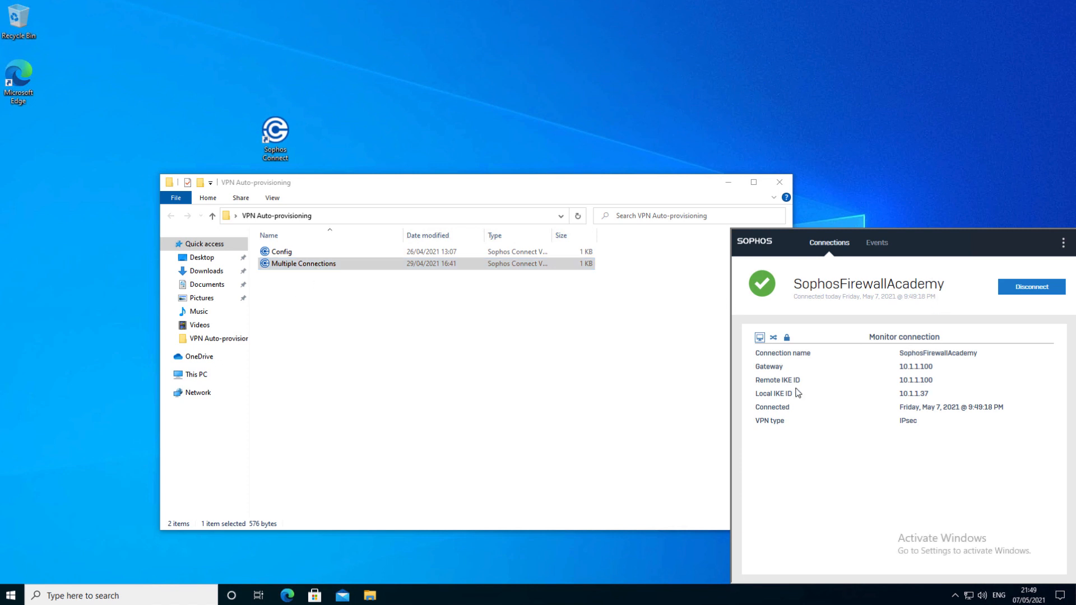
Disconnect the SophosFirewallAcademy VPN connection.
left_click(1025, 296)
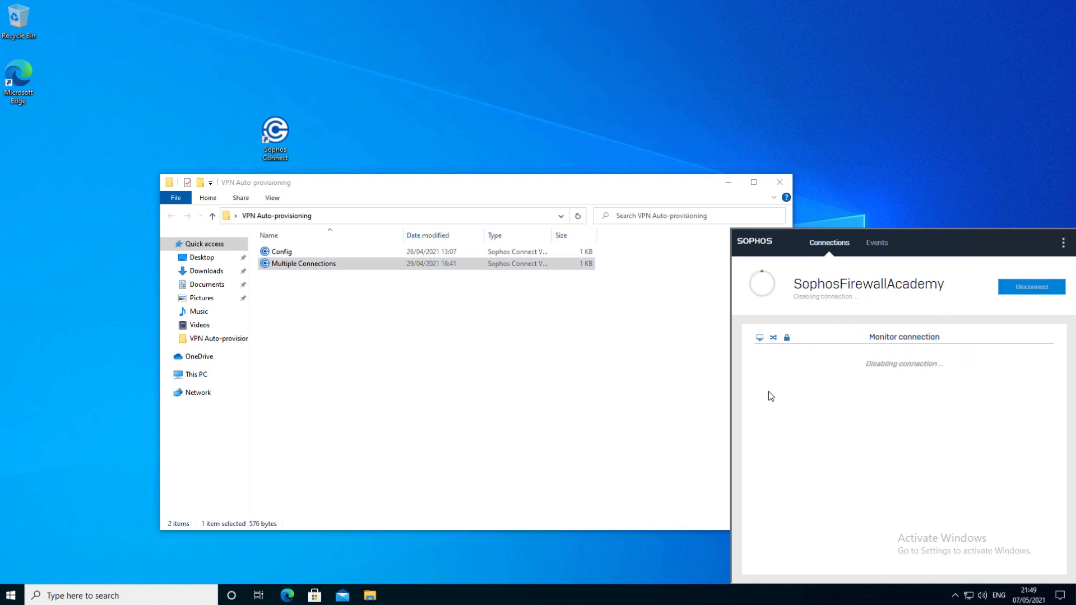